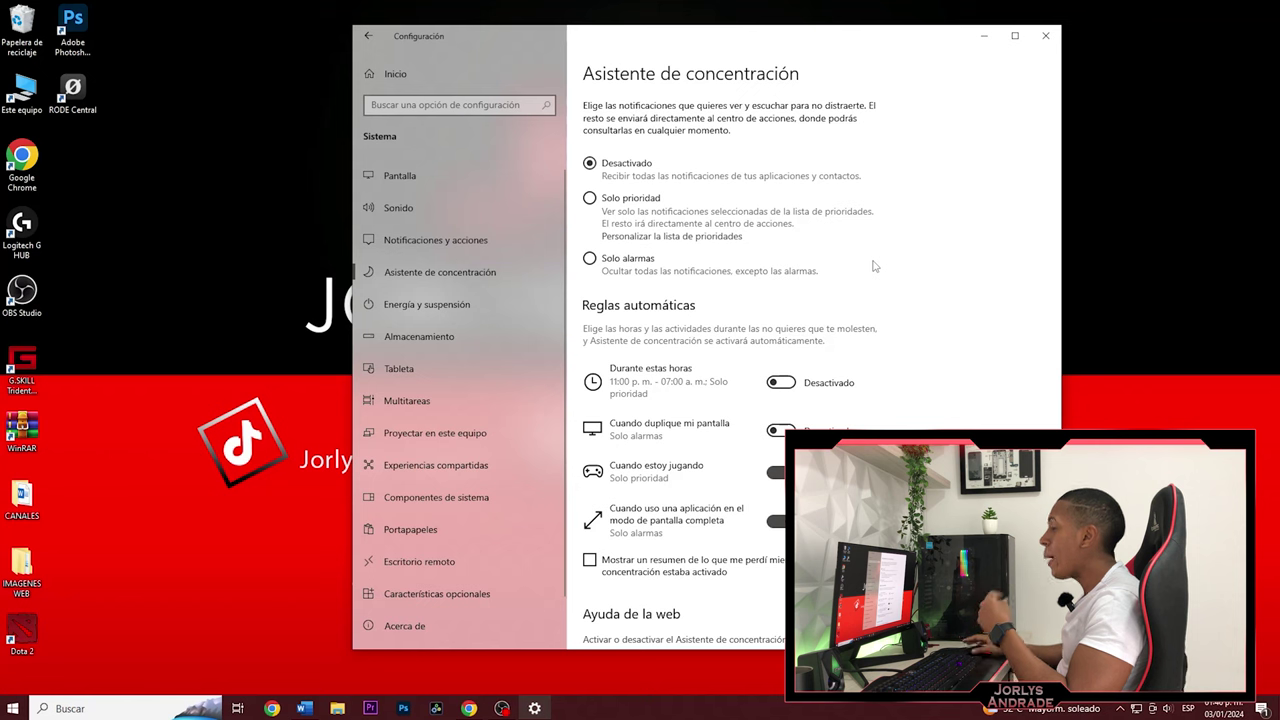
# Switch to Google Chrome and review the KeysOff product pages for Office 2021 Professional Plus and Windows 10 Professional
pyautogui.click(469, 708)
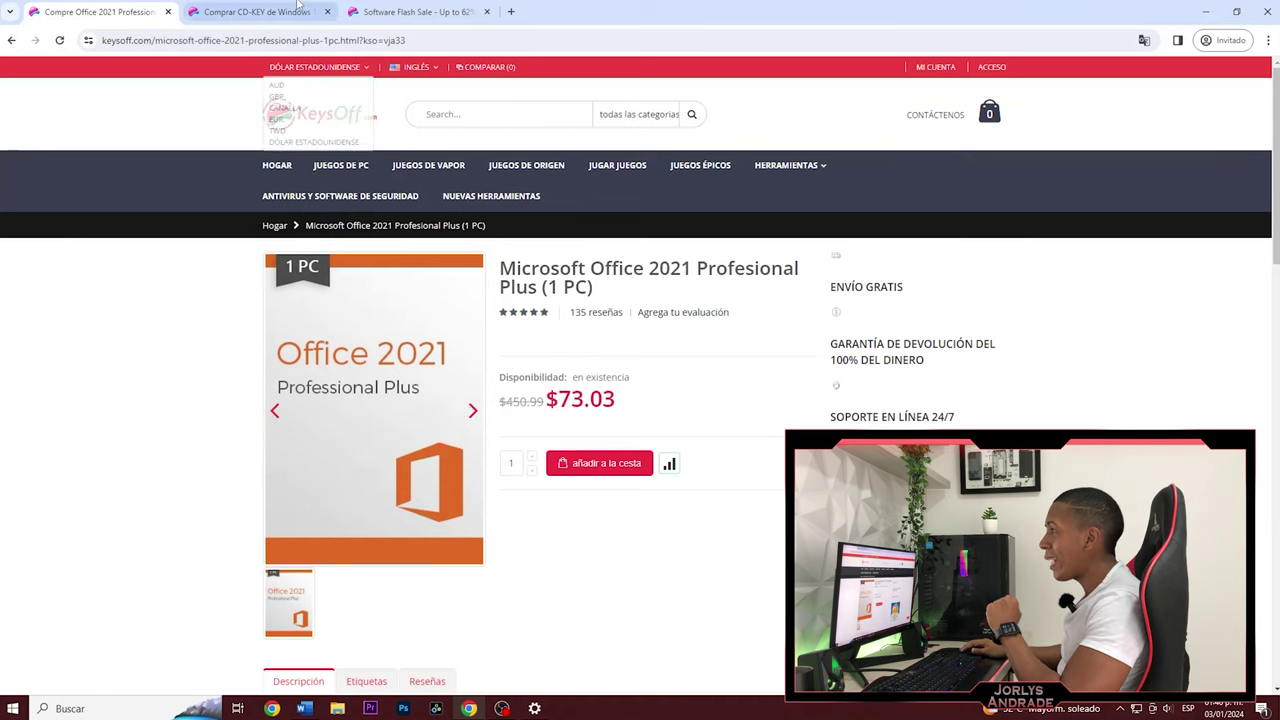
pyautogui.click(260, 12)
pyautogui.click(350, 13)
pyautogui.click(255, 12)
pyautogui.click(129, 14)
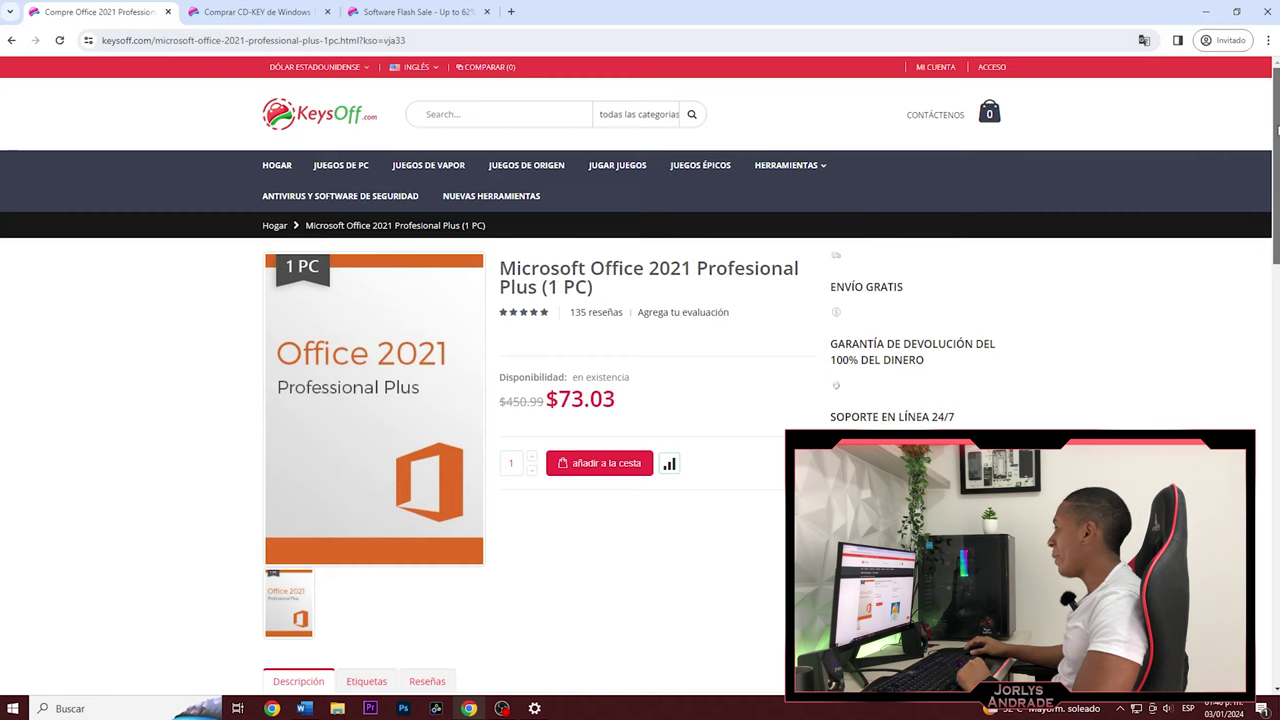
pyautogui.moveTo(1277, 130); pyautogui.dragTo(1277, 152)
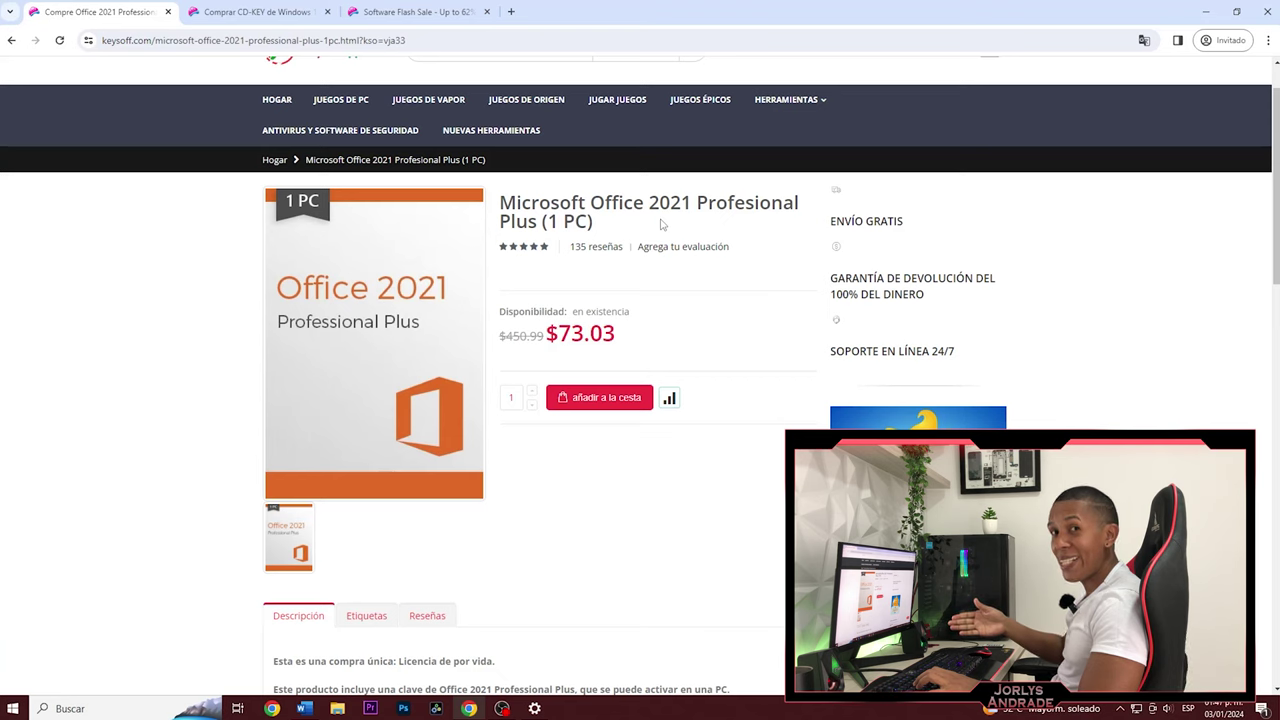
pyautogui.hotkey('ctrl', 'Tab')
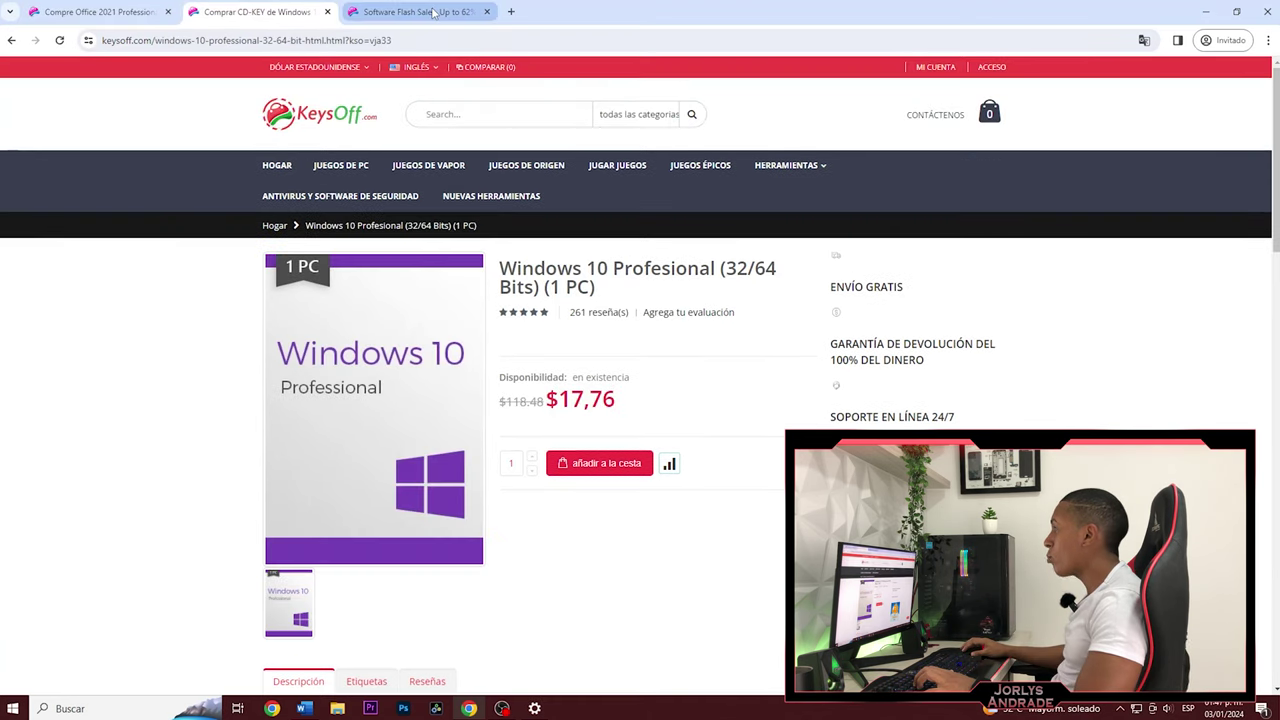
# Examine the Office, Windows, bundle and computer tool offers on the KeysOff Software Flash Sale page
pyautogui.click(433, 12)
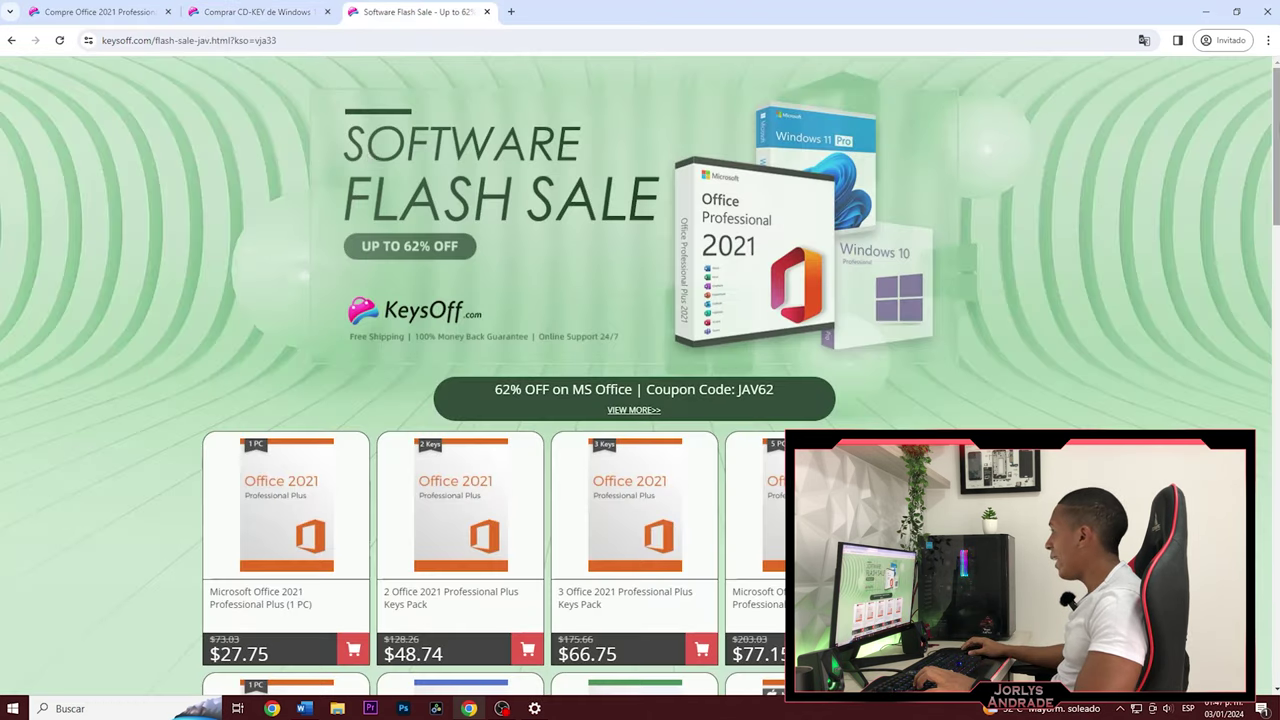
pyautogui.scroll(-1, 1275, 150)
pyautogui.scroll(-3, 1263, 200)
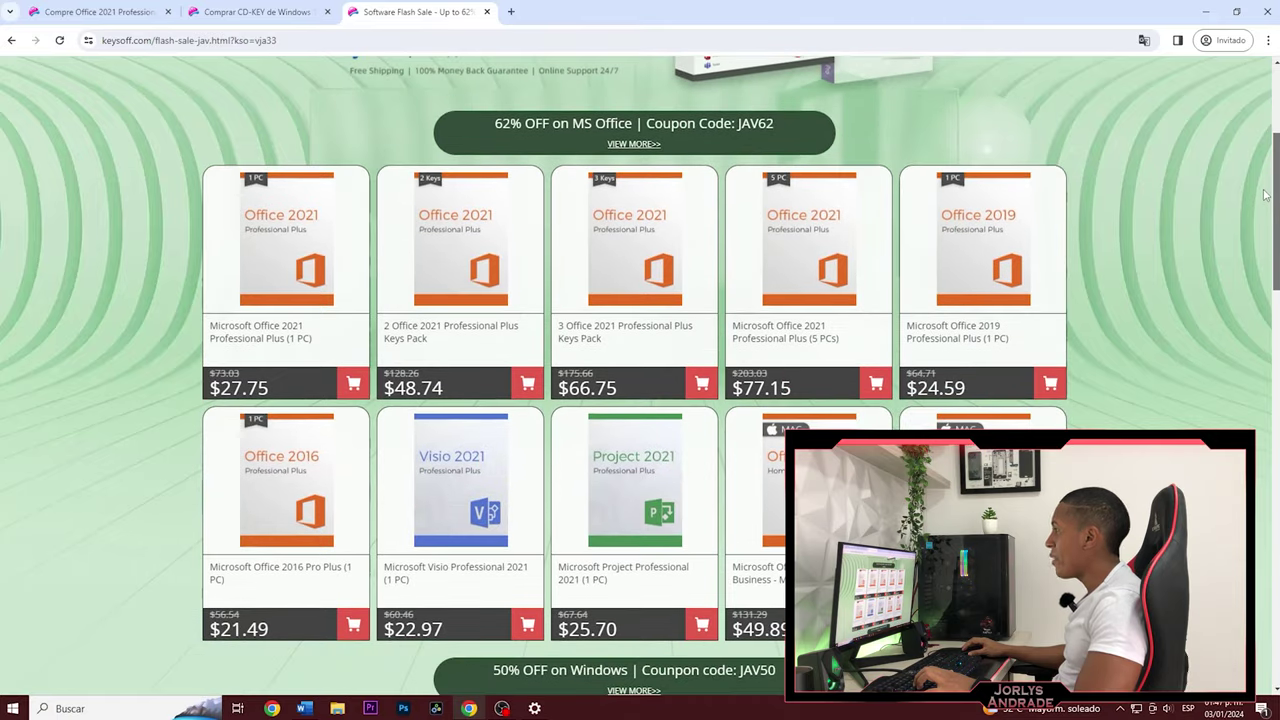
pyautogui.scroll(-1, 1263, 200)
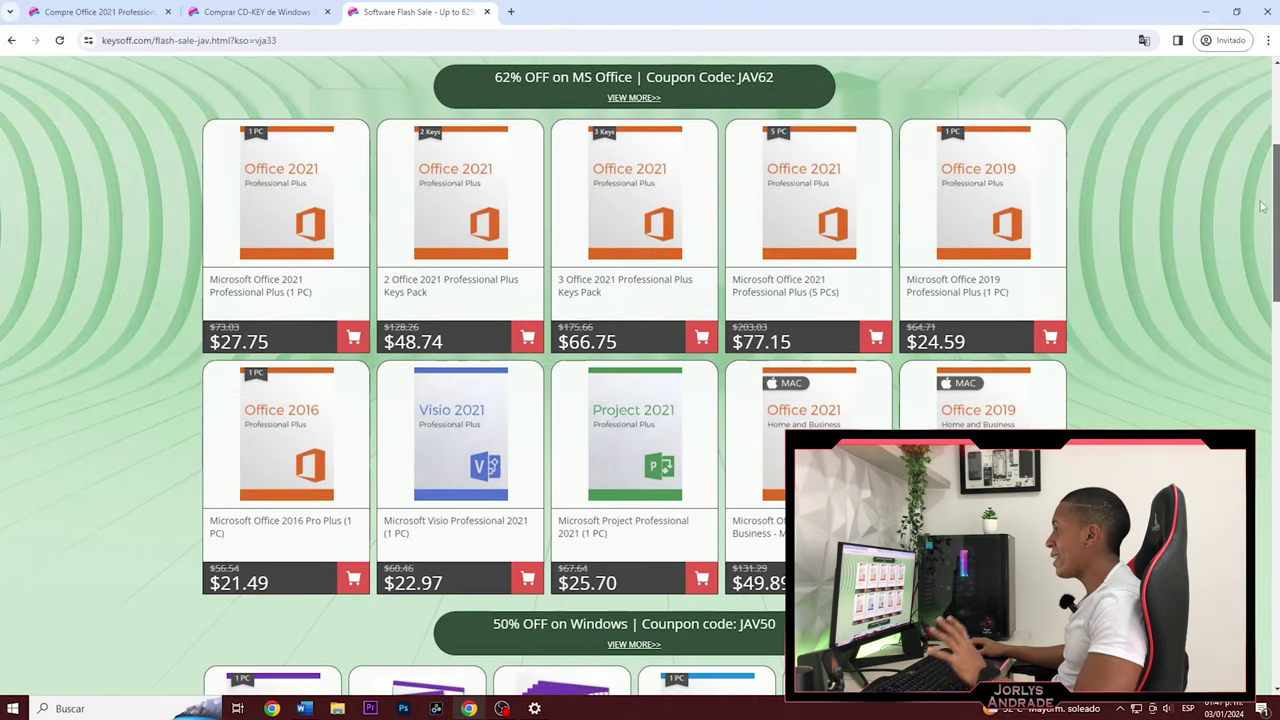
pyautogui.scroll(-1, 1260, 210)
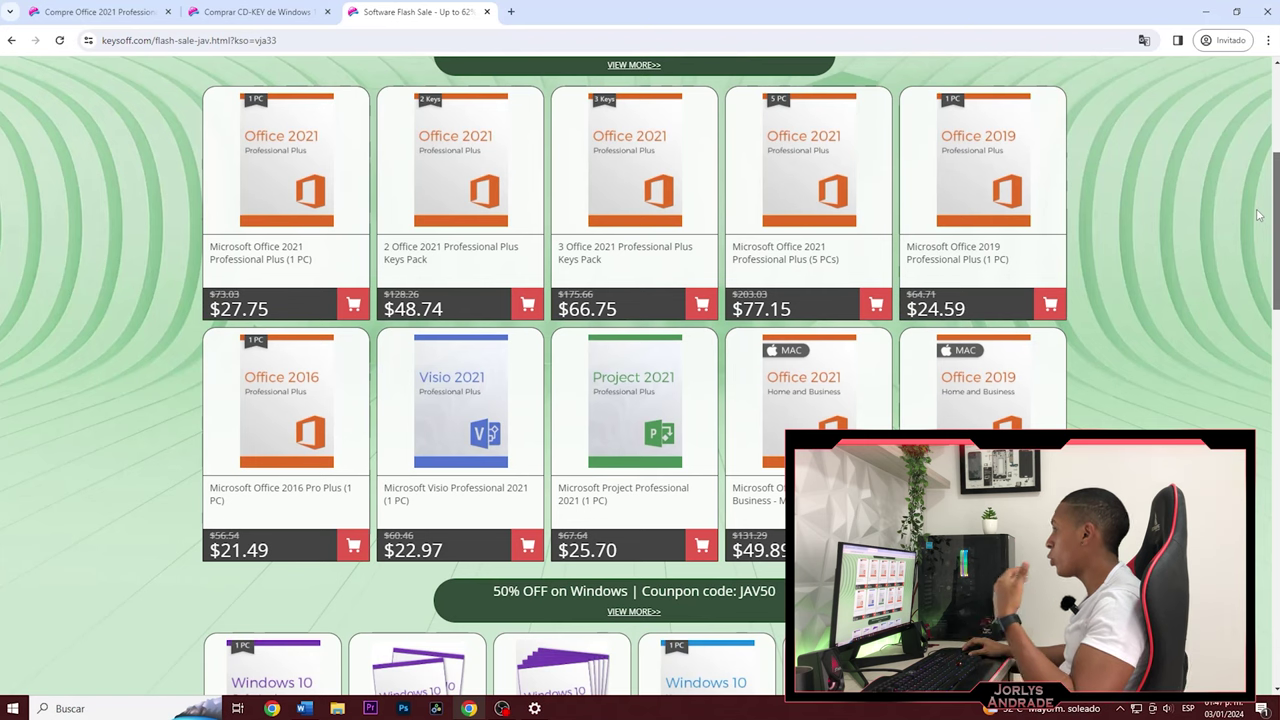
pyautogui.scroll(-1, 1258, 214)
pyautogui.scroll(2, 546, 197)
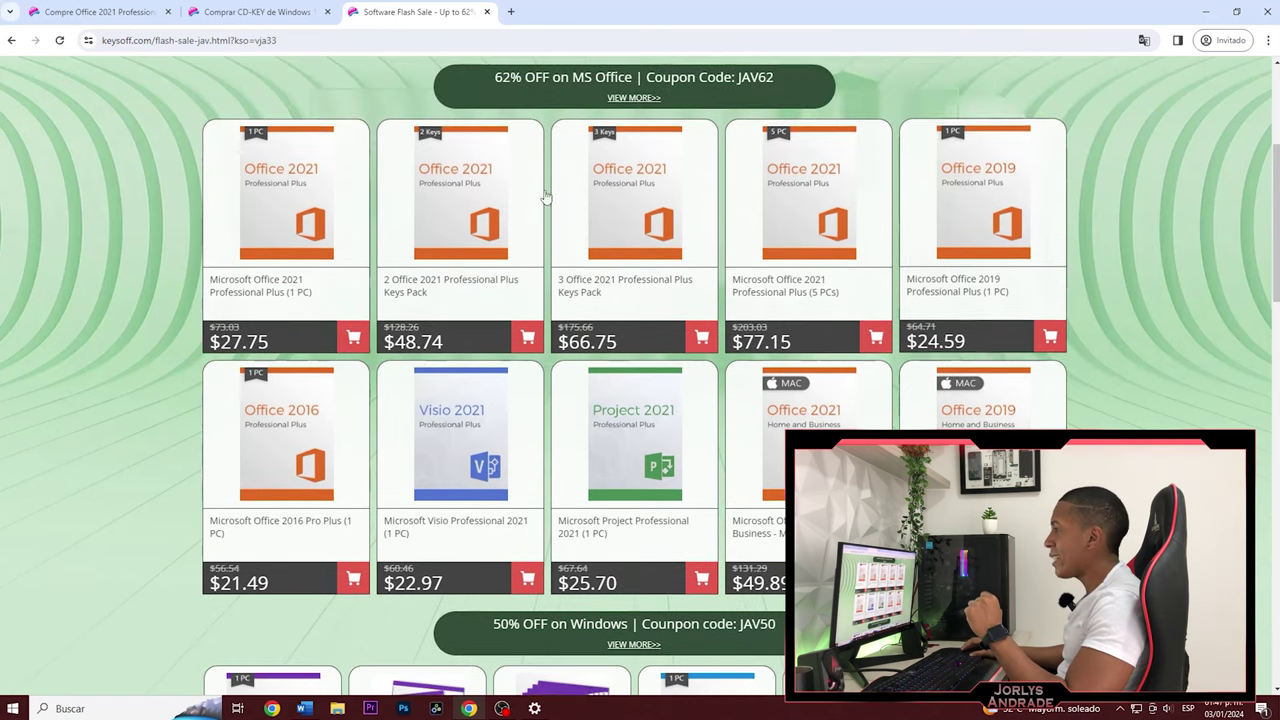
pyautogui.scroll(-2, 1270, 230)
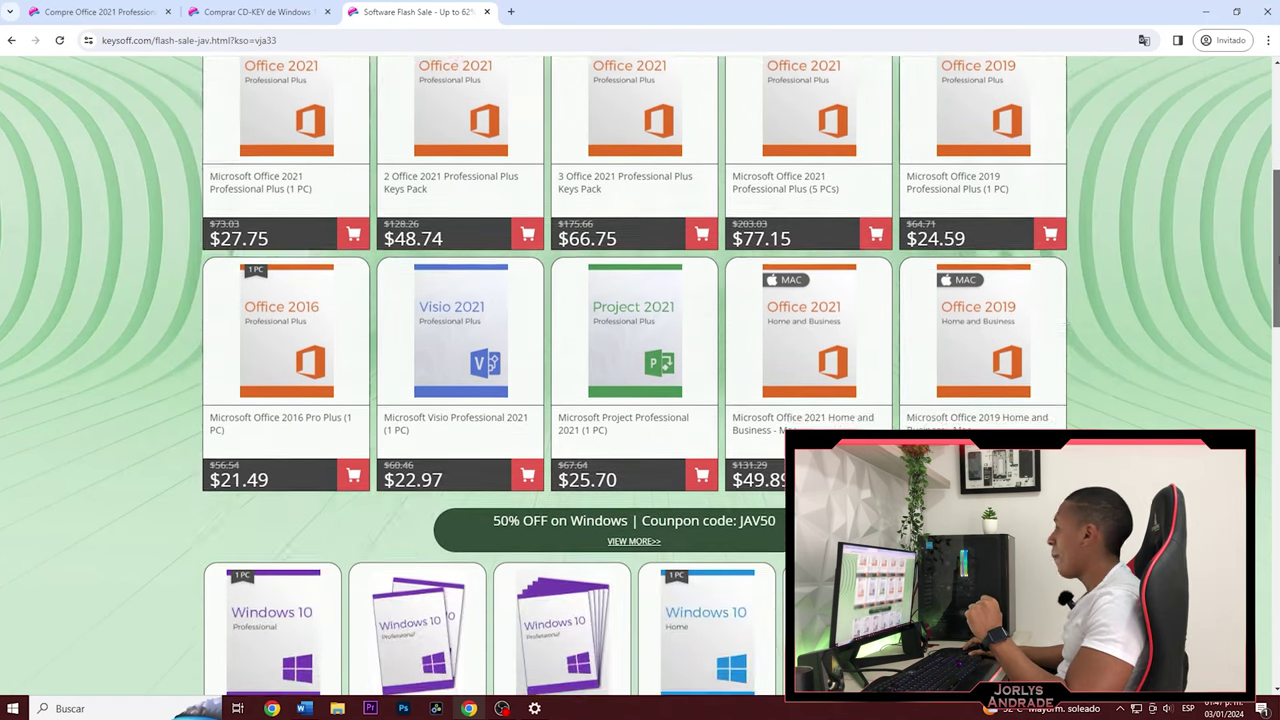
pyautogui.scroll(-15, 1270, 230)
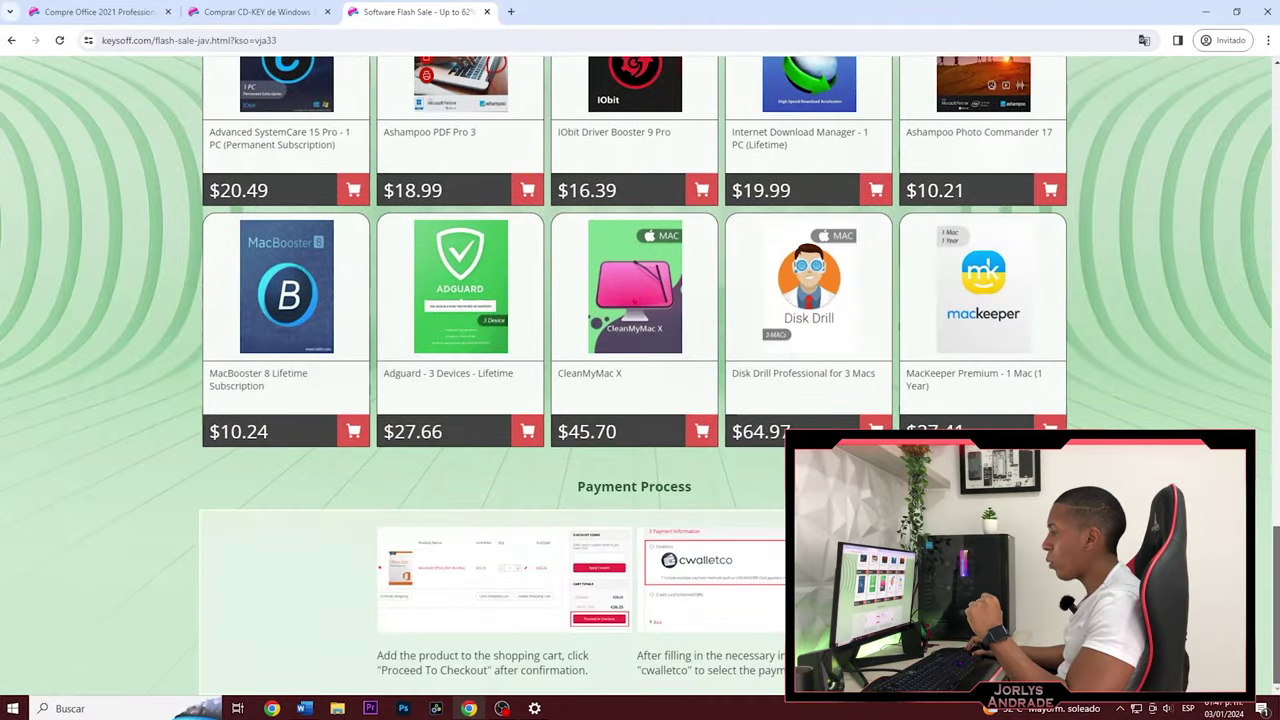
pyautogui.scroll(6, 634, 377)
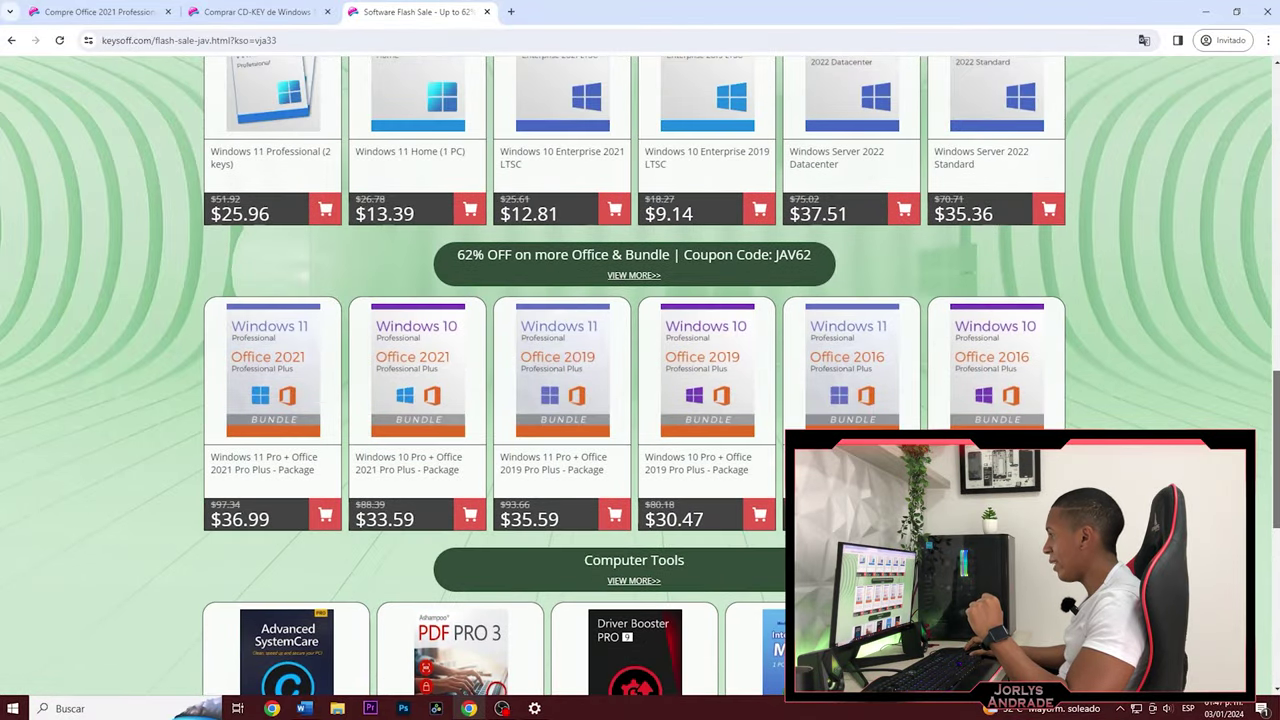
pyautogui.scroll(1, 634, 377)
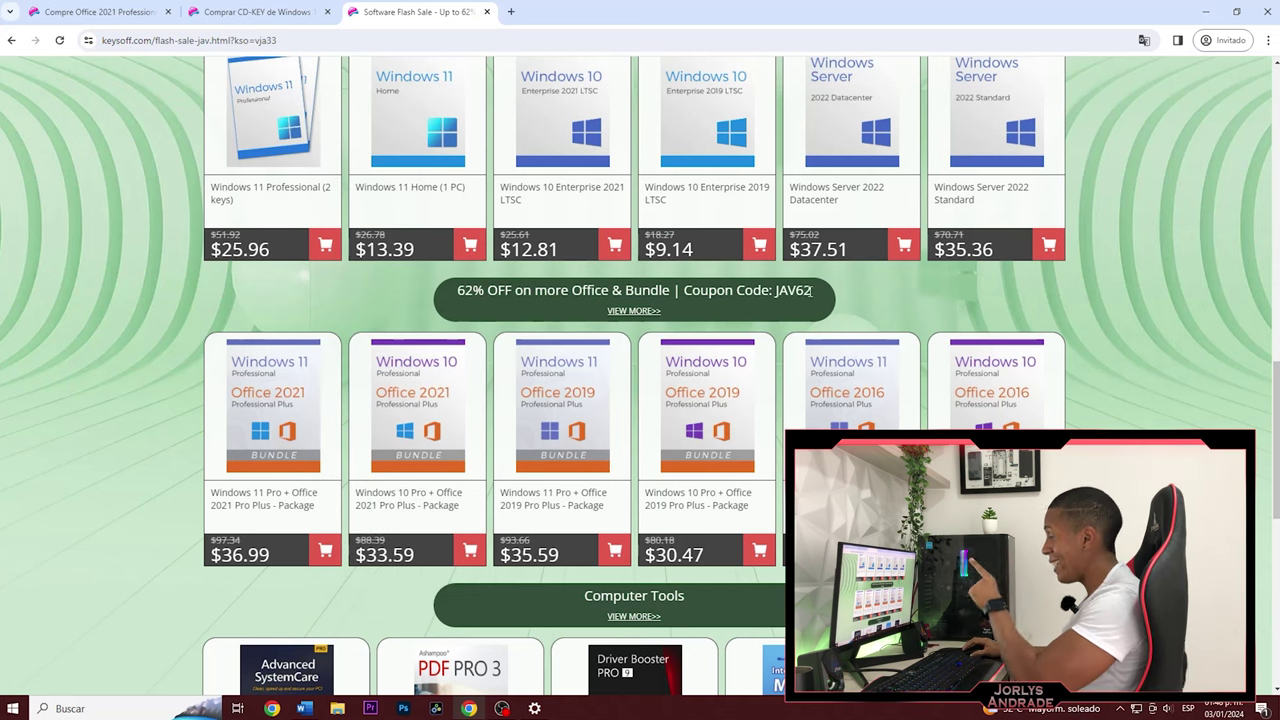
# Highlight coupon code JAV62 and the 62% discount in the Office & Bundle heading, and review the Windows and Office offers above it
pyautogui.moveTo(811, 290); pyautogui.dragTo(770, 292)
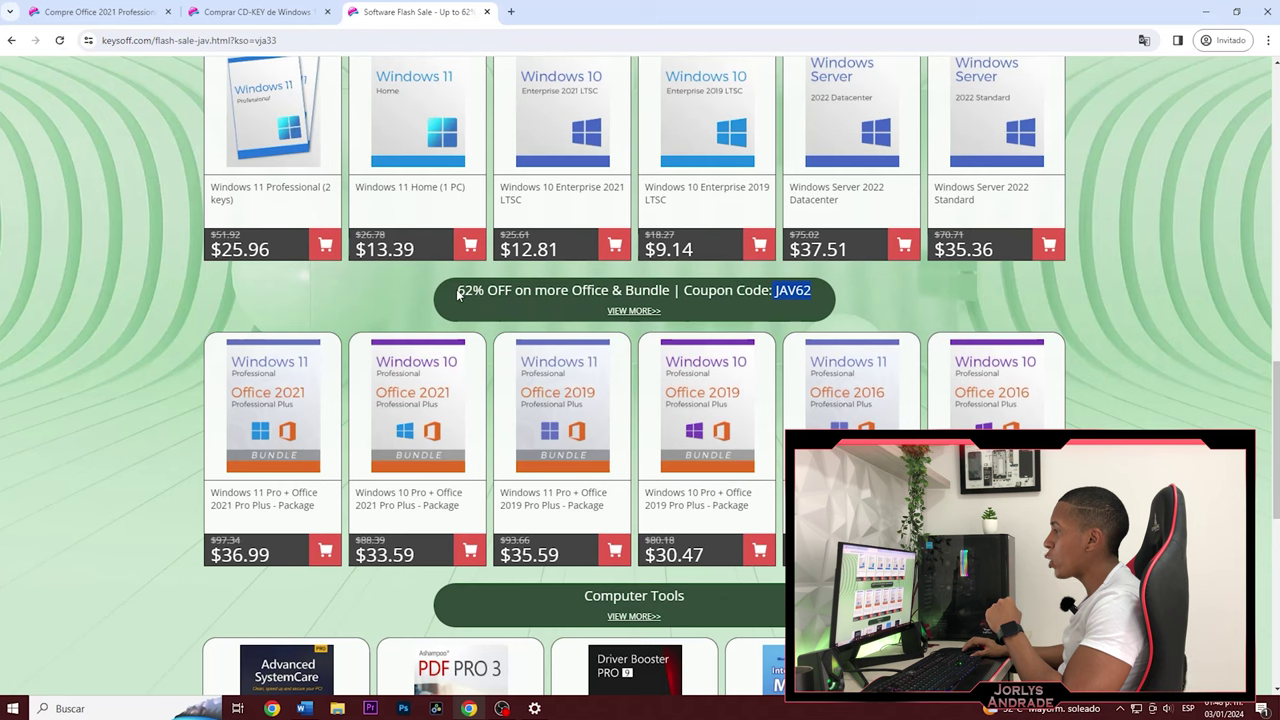
pyautogui.moveTo(458, 292); pyautogui.dragTo(486, 290)
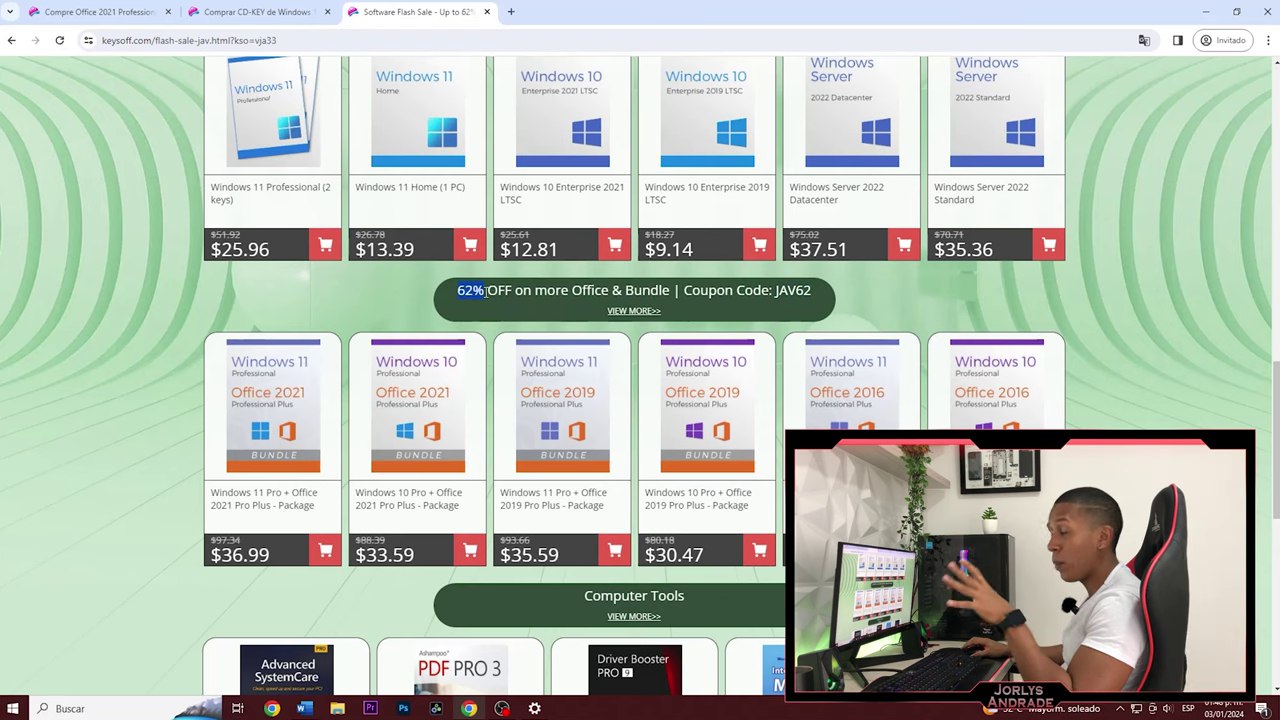
pyautogui.click(1160, 383)
pyautogui.scroll(2, 1160, 383)
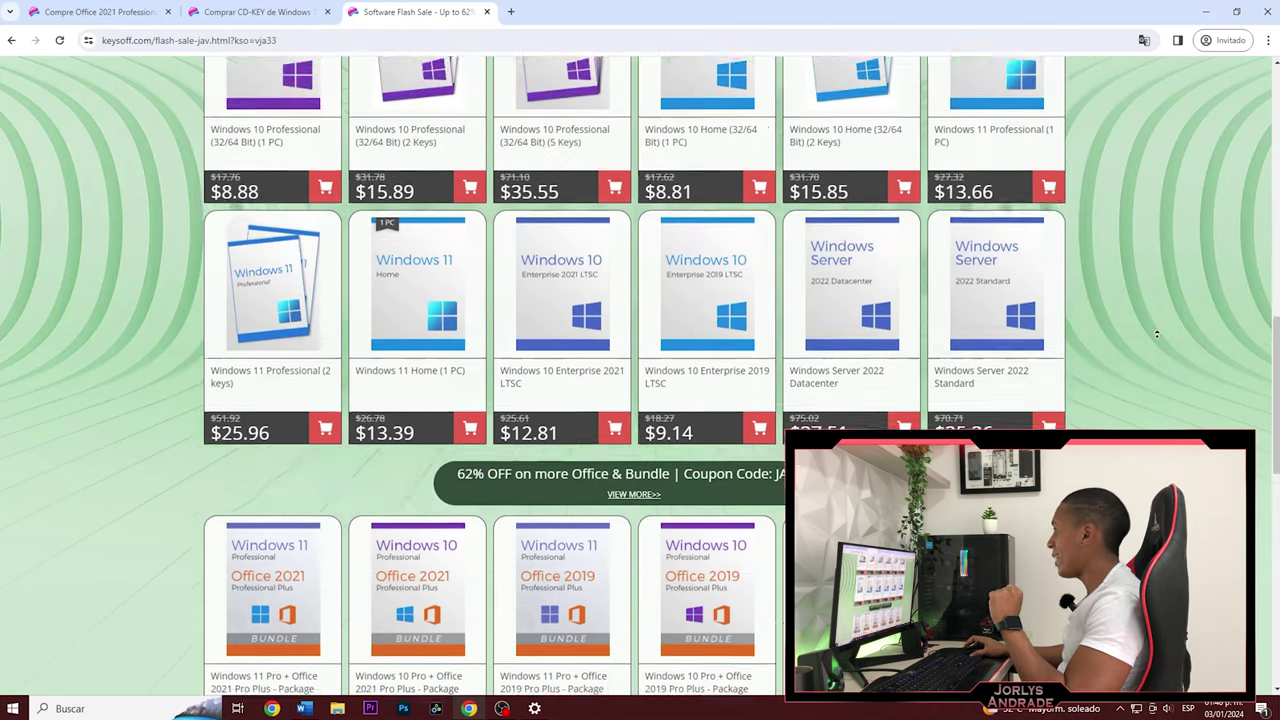
pyautogui.scroll(3, 1157, 334)
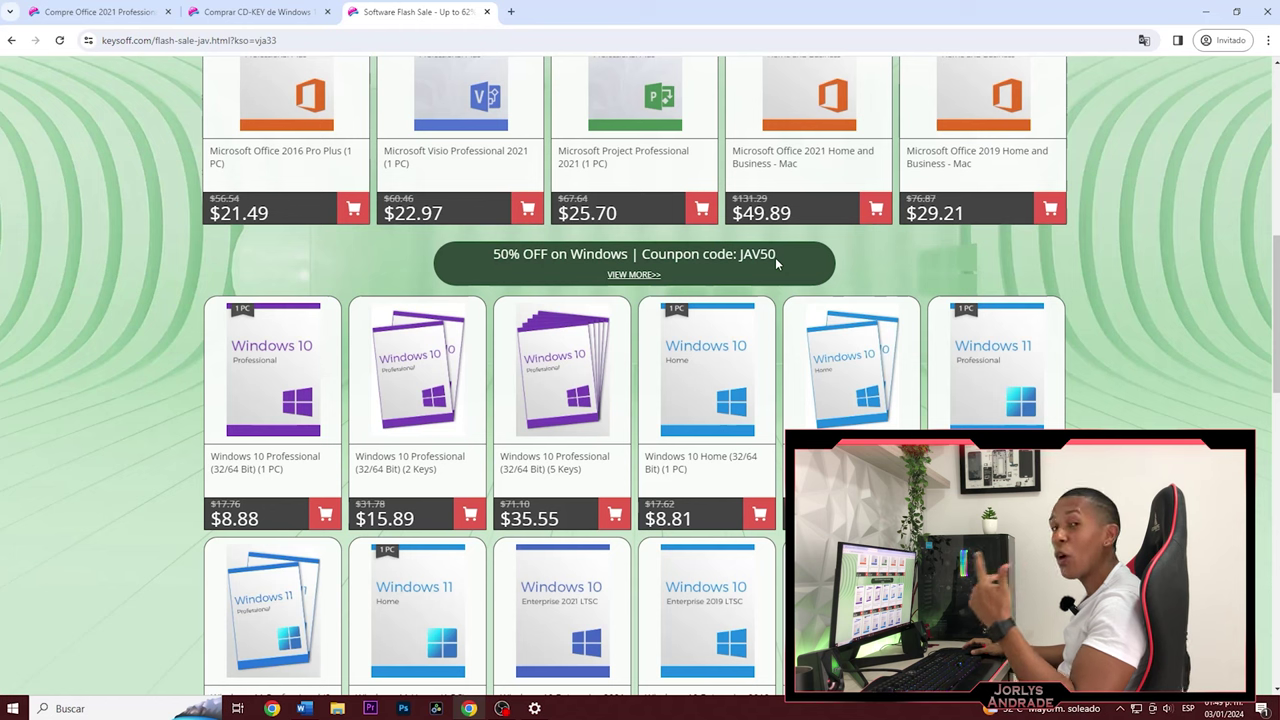
pyautogui.scroll(3, 1139, 360)
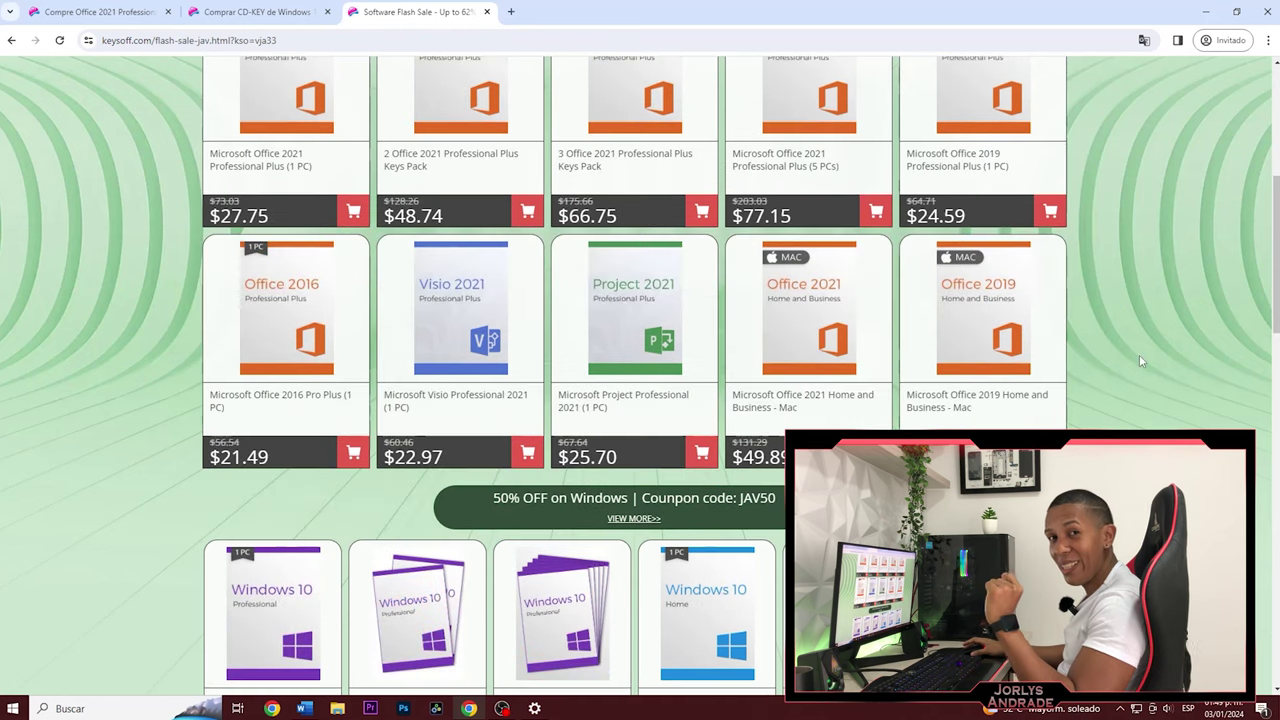
# Return to the Windows Settings window and set Asistente de concentración to Solo prioridad
pyautogui.click(1206, 12)
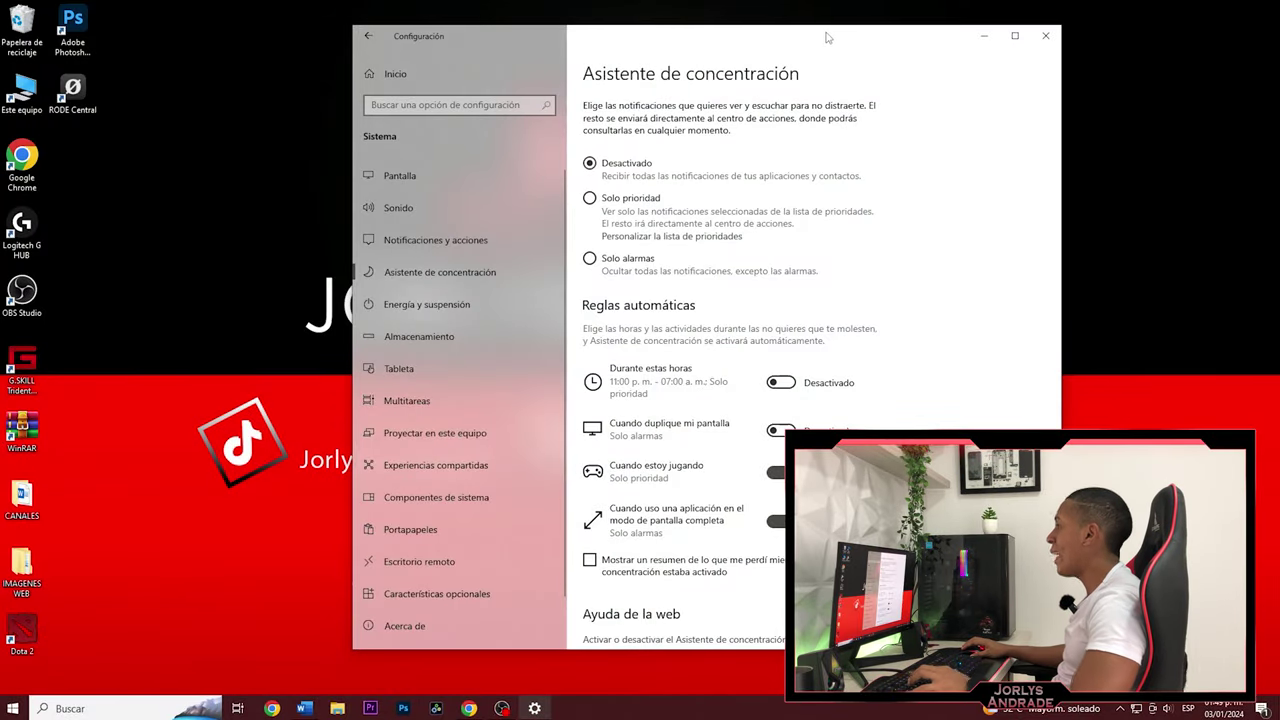
pyautogui.moveTo(826, 37); pyautogui.dragTo(748, 38)
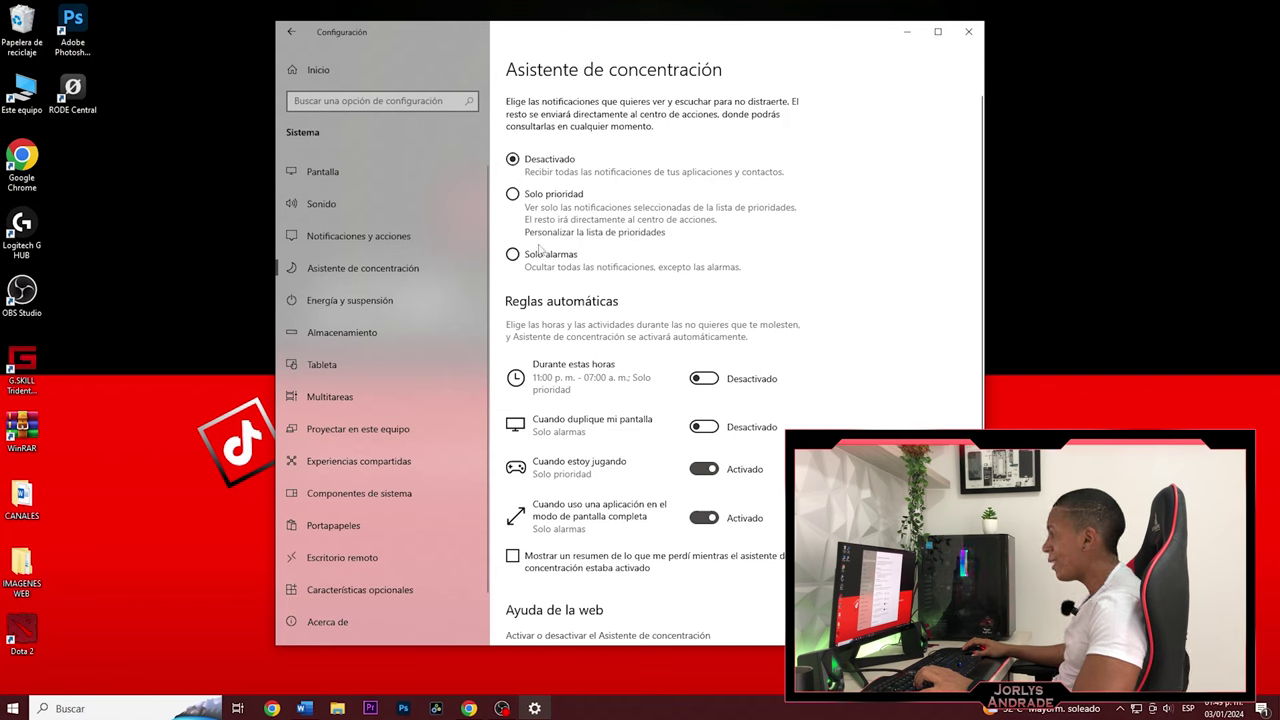
pyautogui.click(515, 198)
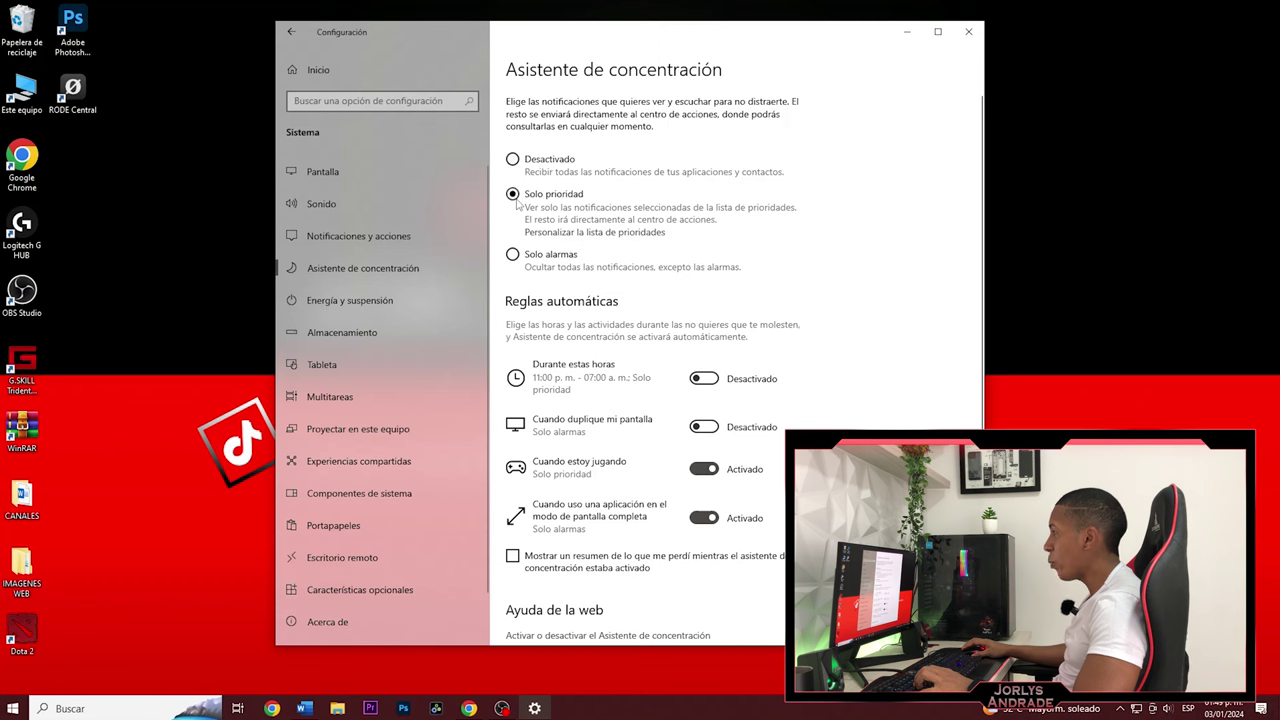
# Open the automatic rule Durante estas horas and activate it
pyautogui.moveTo(981, 124); pyautogui.dragTo(982, 178)
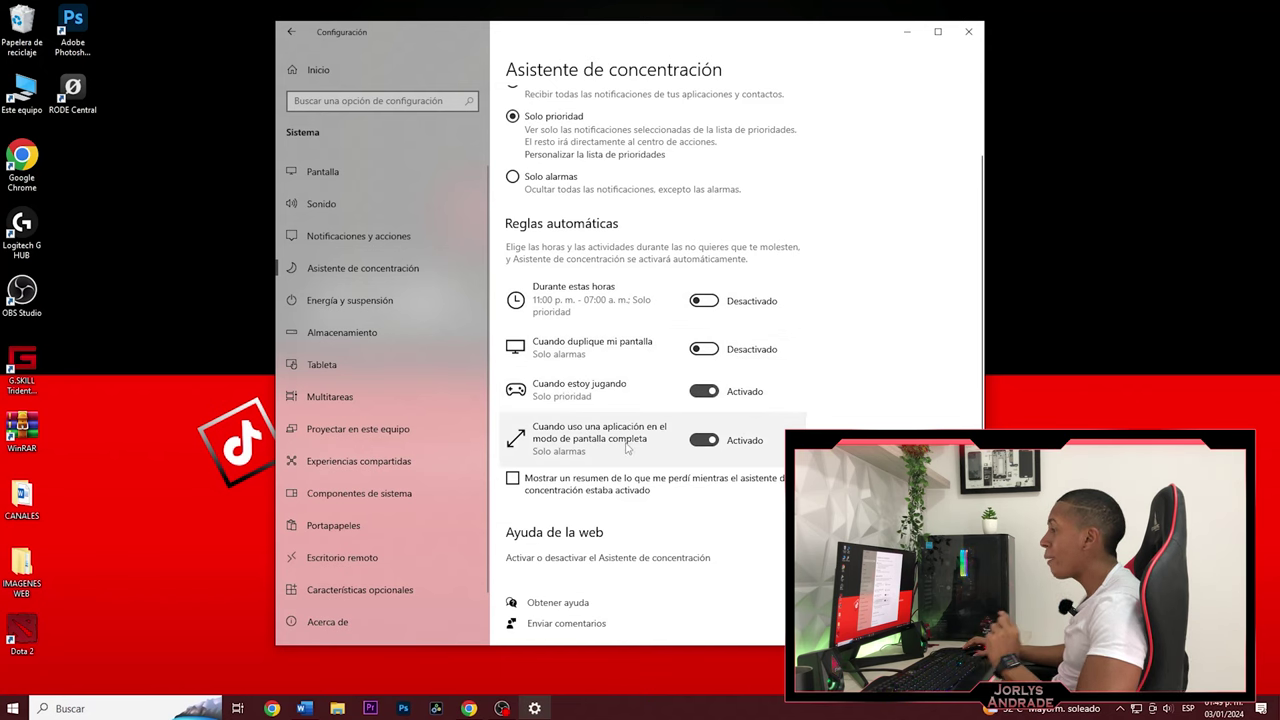
pyautogui.click(577, 304)
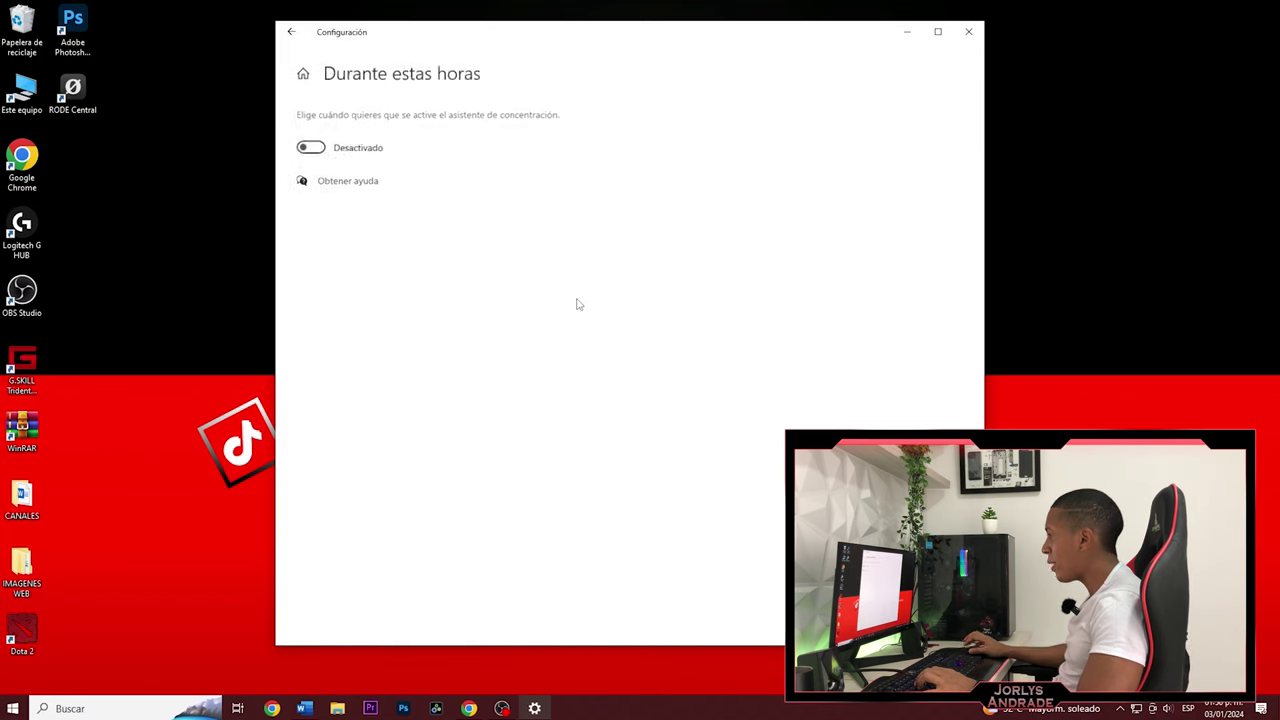
pyautogui.click(310, 146)
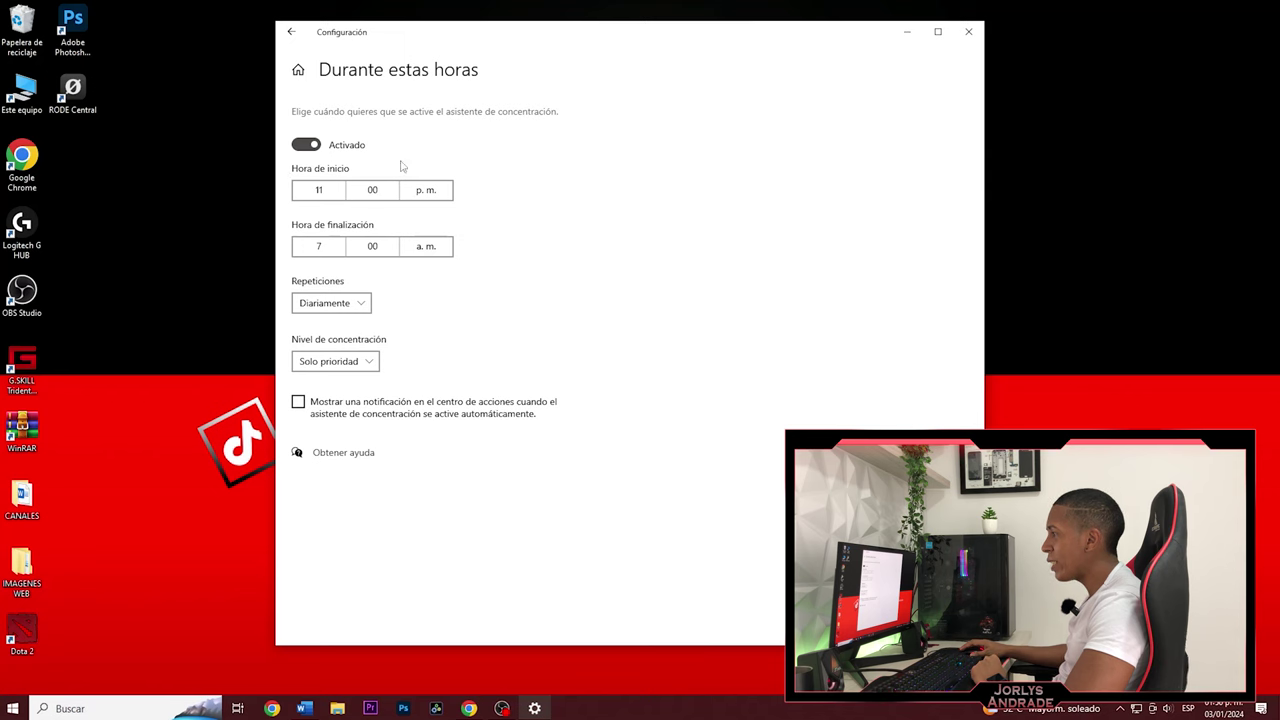
# Set the rule's end time to 10:00 a. m. and its start time to 8:00 a. m
pyautogui.click(327, 252)
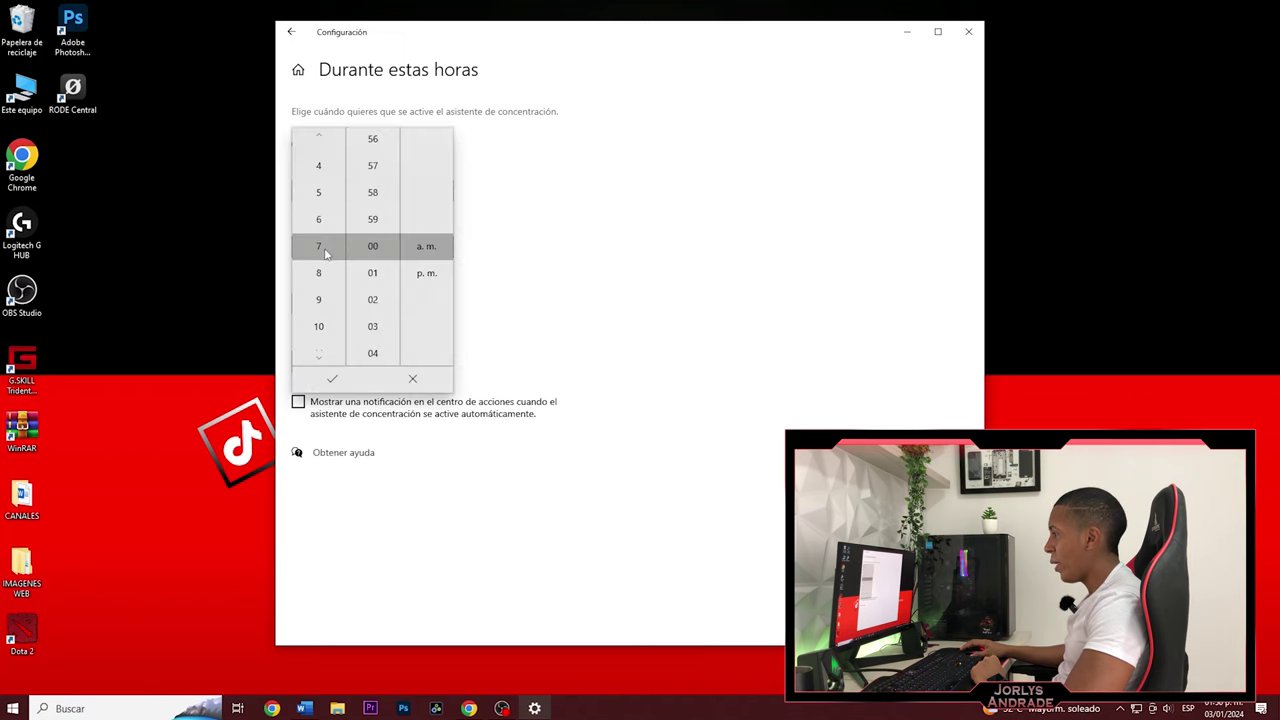
pyautogui.click(322, 328)
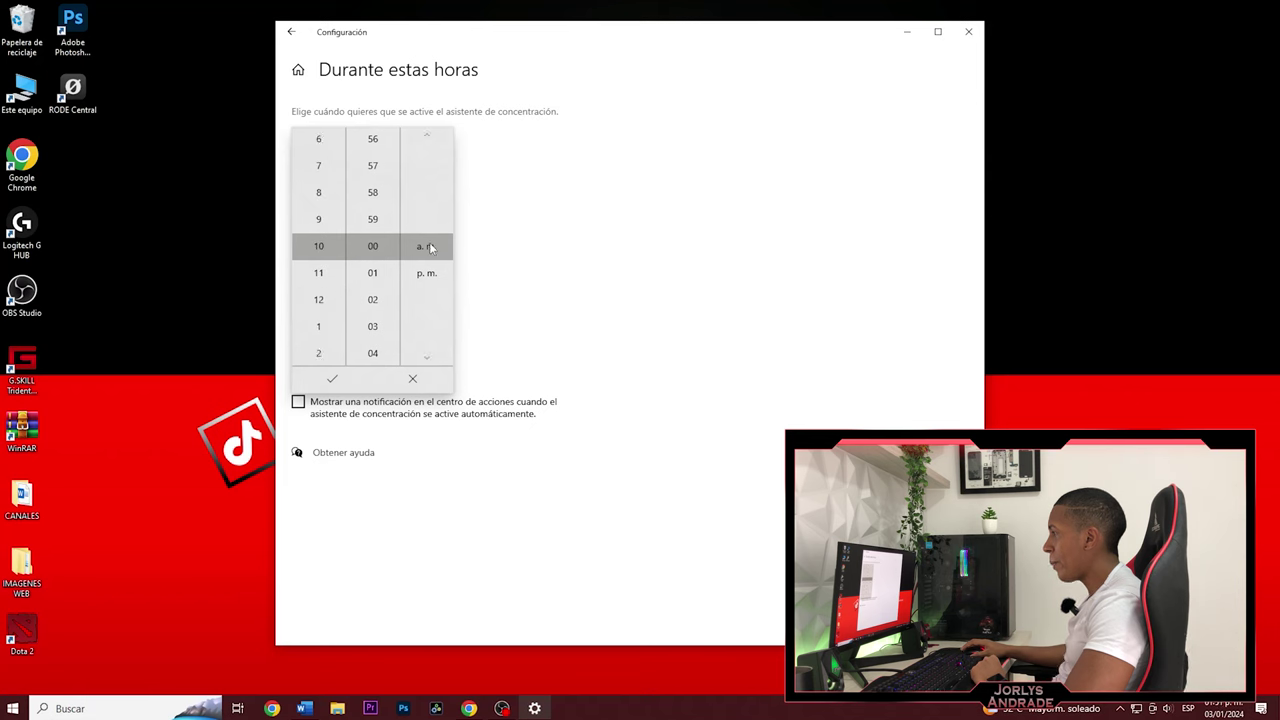
pyautogui.click(332, 378)
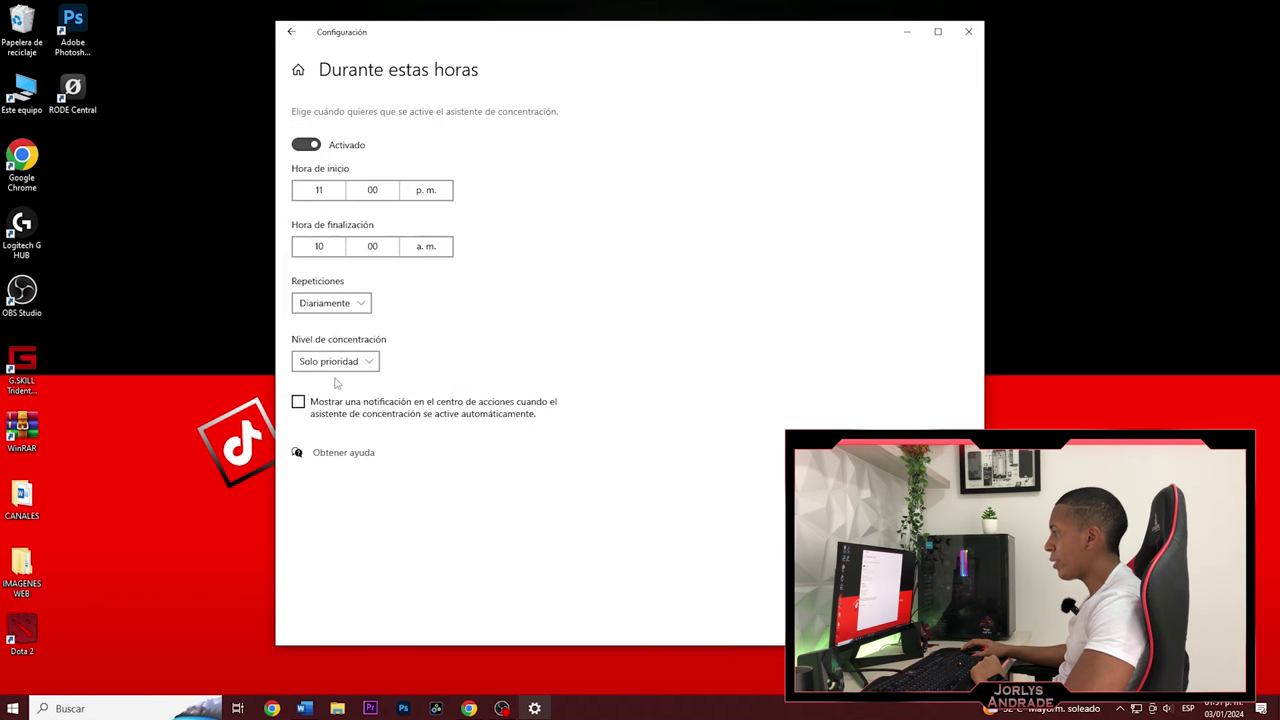
pyautogui.click(337, 196)
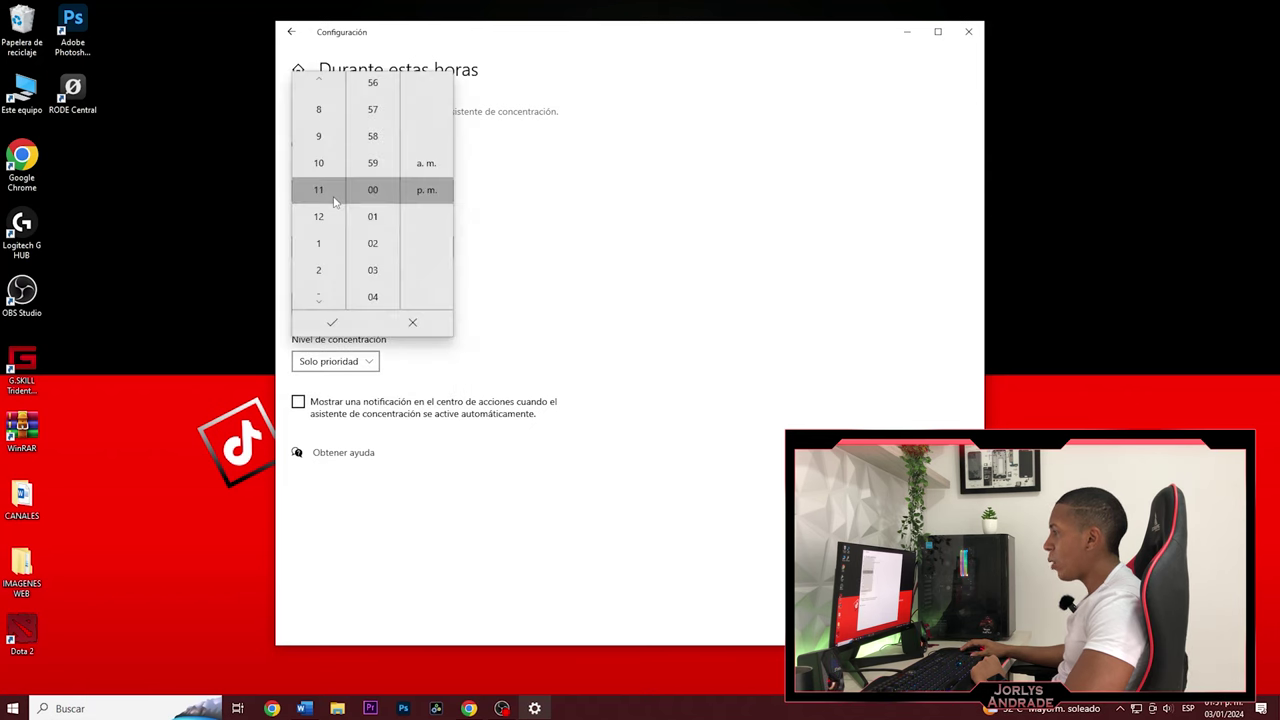
pyautogui.click(316, 112)
pyautogui.click(420, 165)
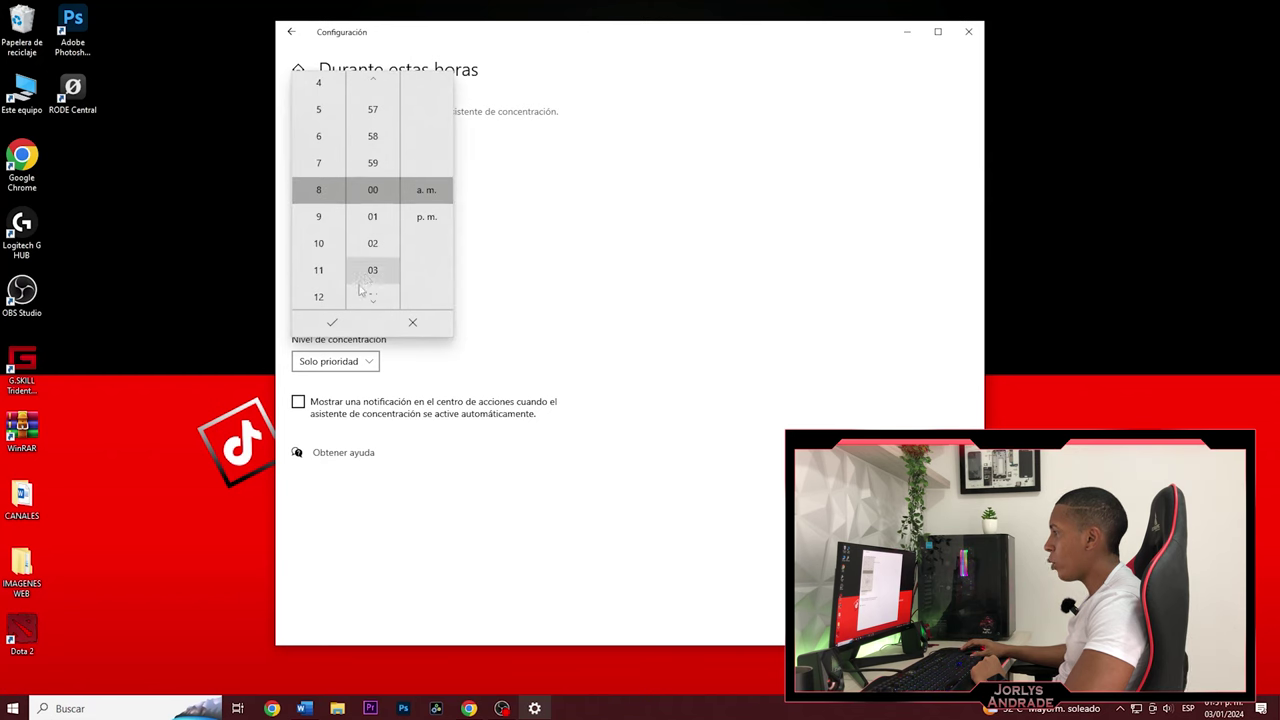
pyautogui.click(340, 322)
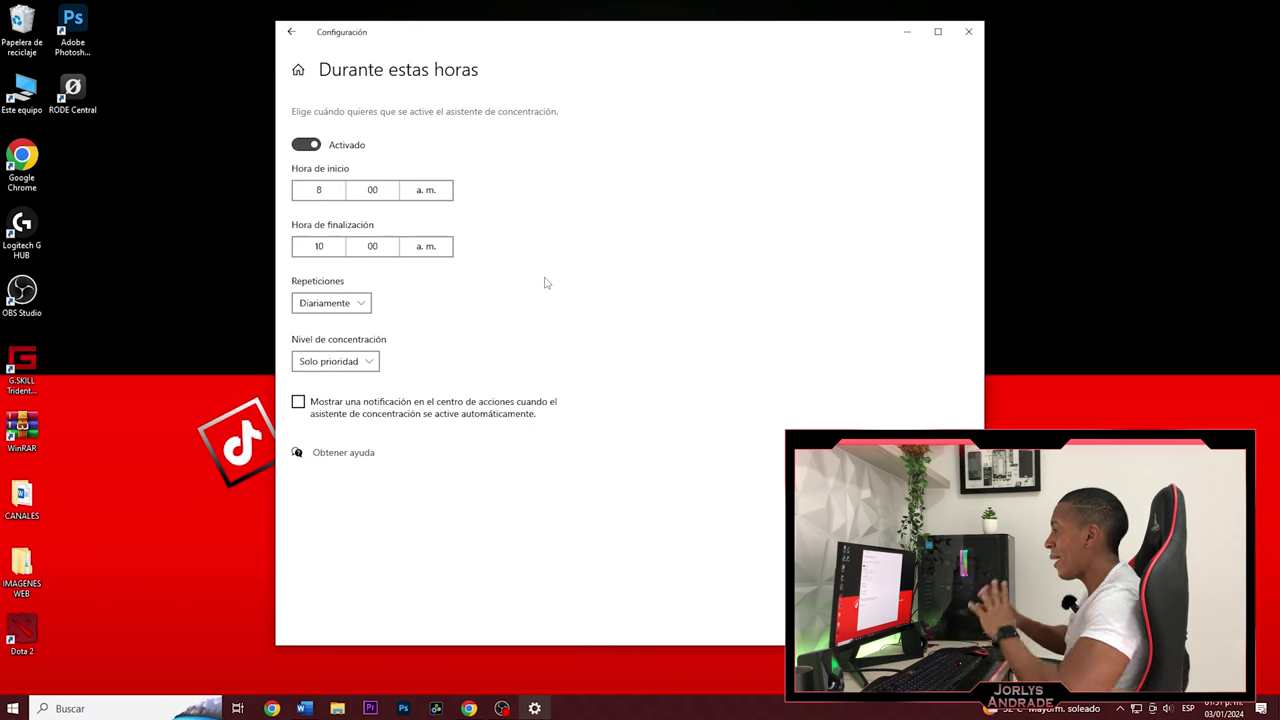
# Keep the rule's repetition at Diariamente, set its concentration level to Solo alarmas, and return to the Asistente de concentración page
pyautogui.click(364, 305)
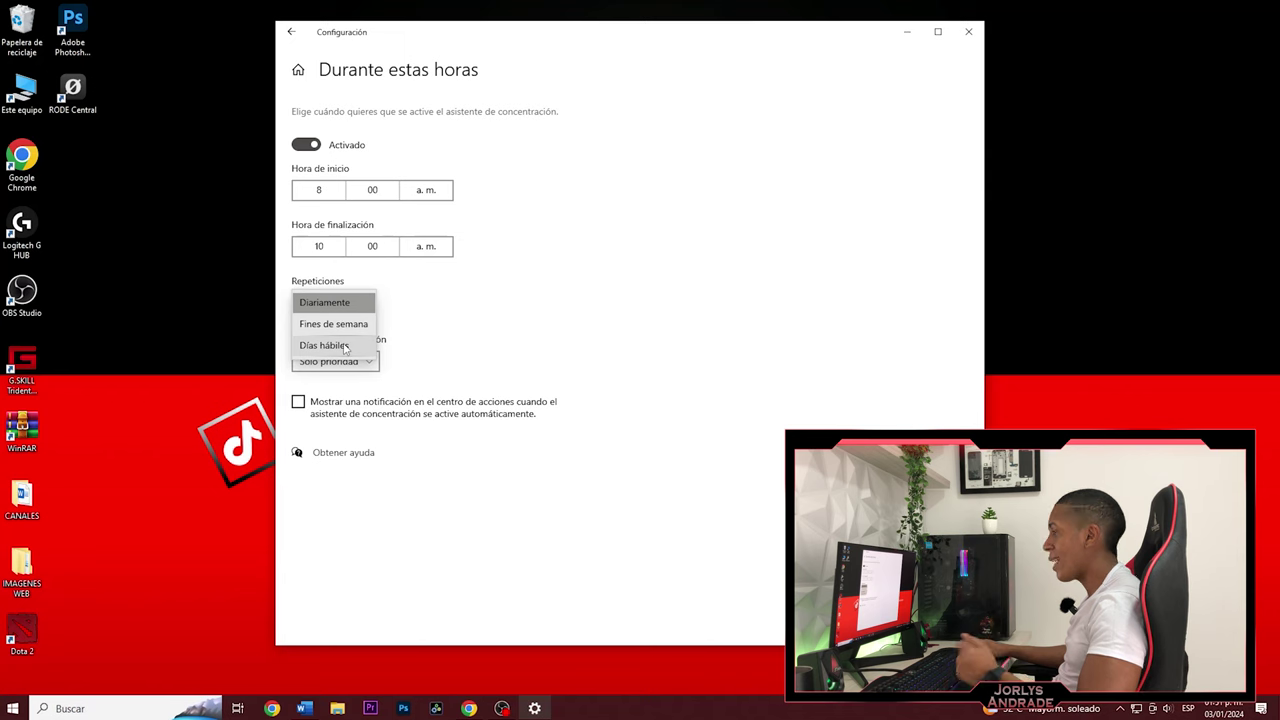
pyautogui.click(352, 307)
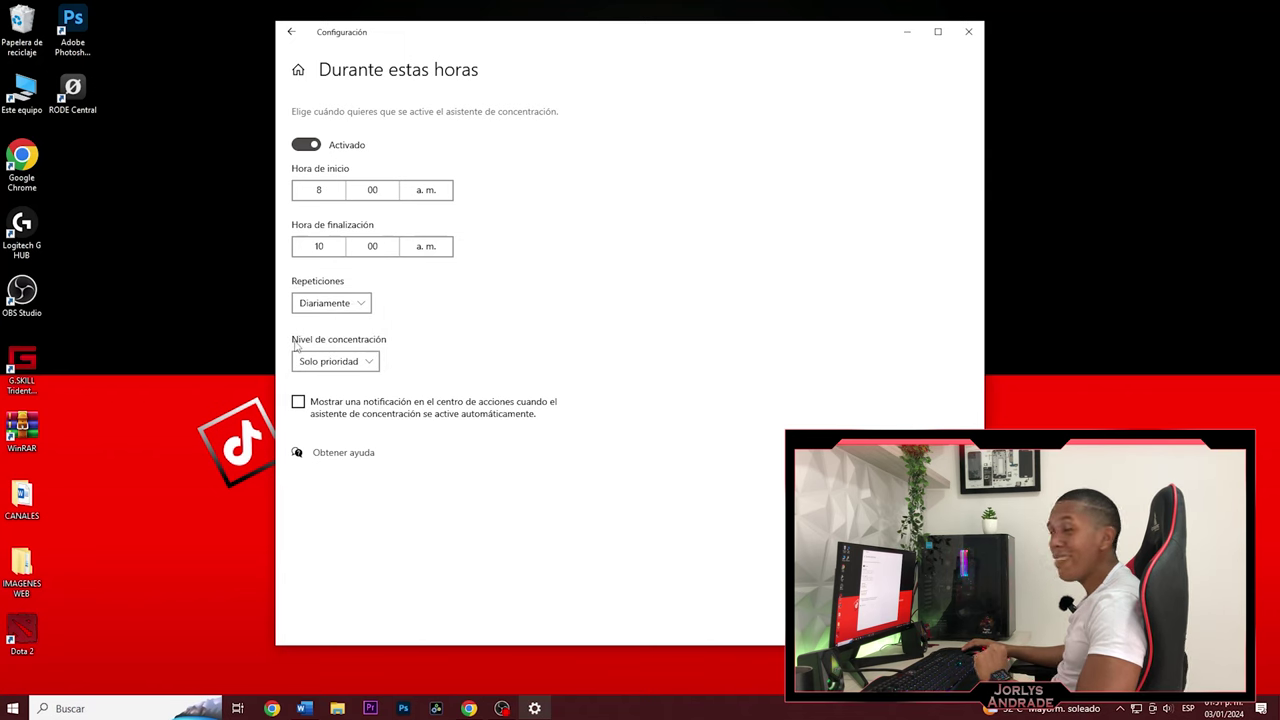
pyautogui.click(366, 363)
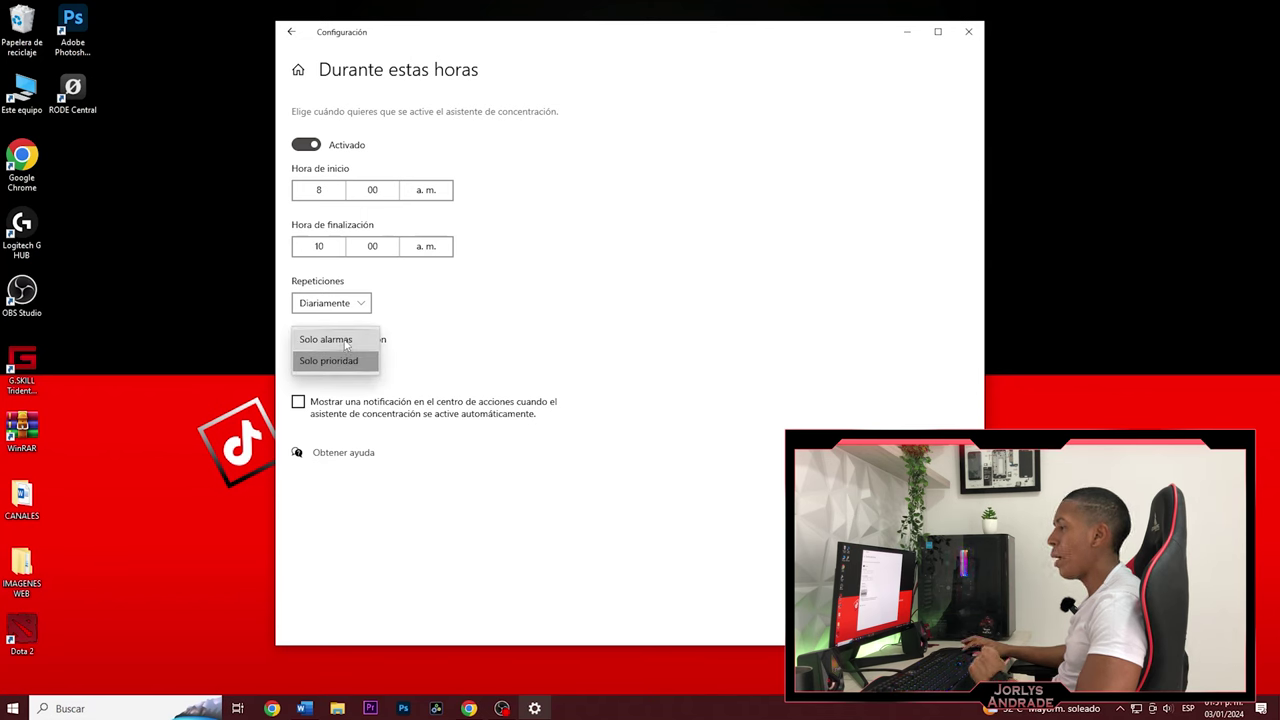
pyautogui.click(346, 341)
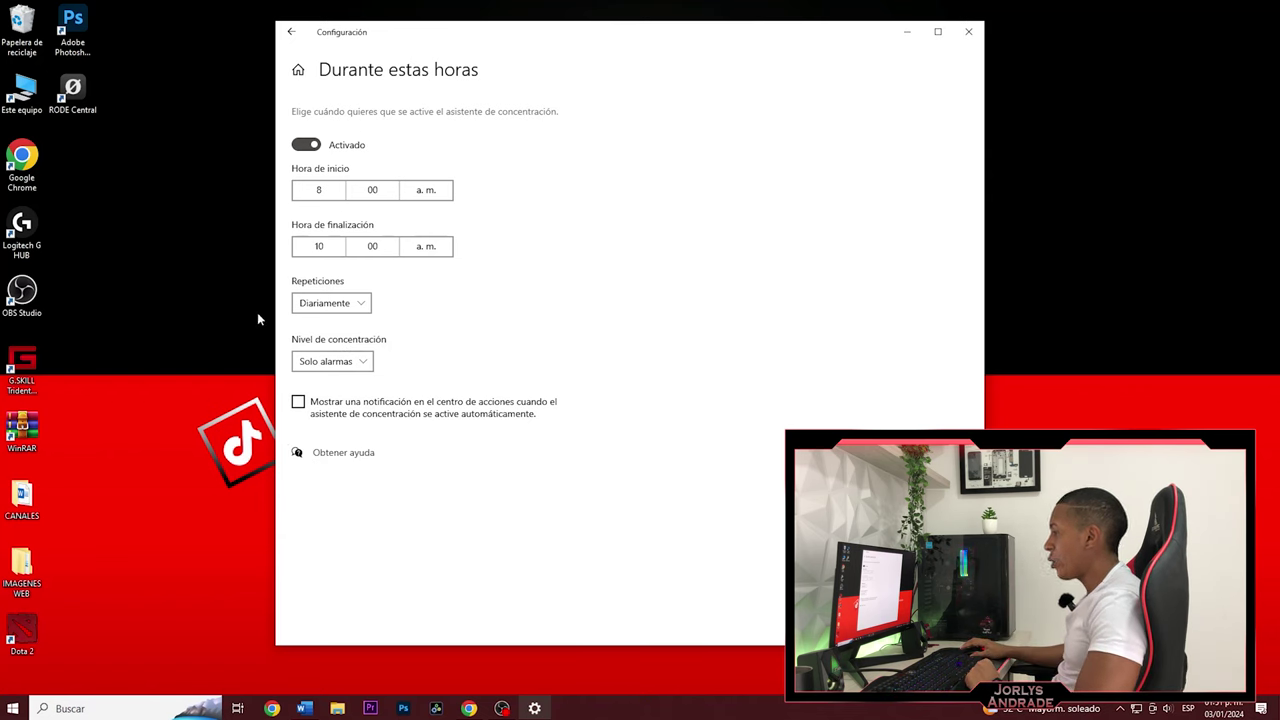
pyautogui.click(291, 33)
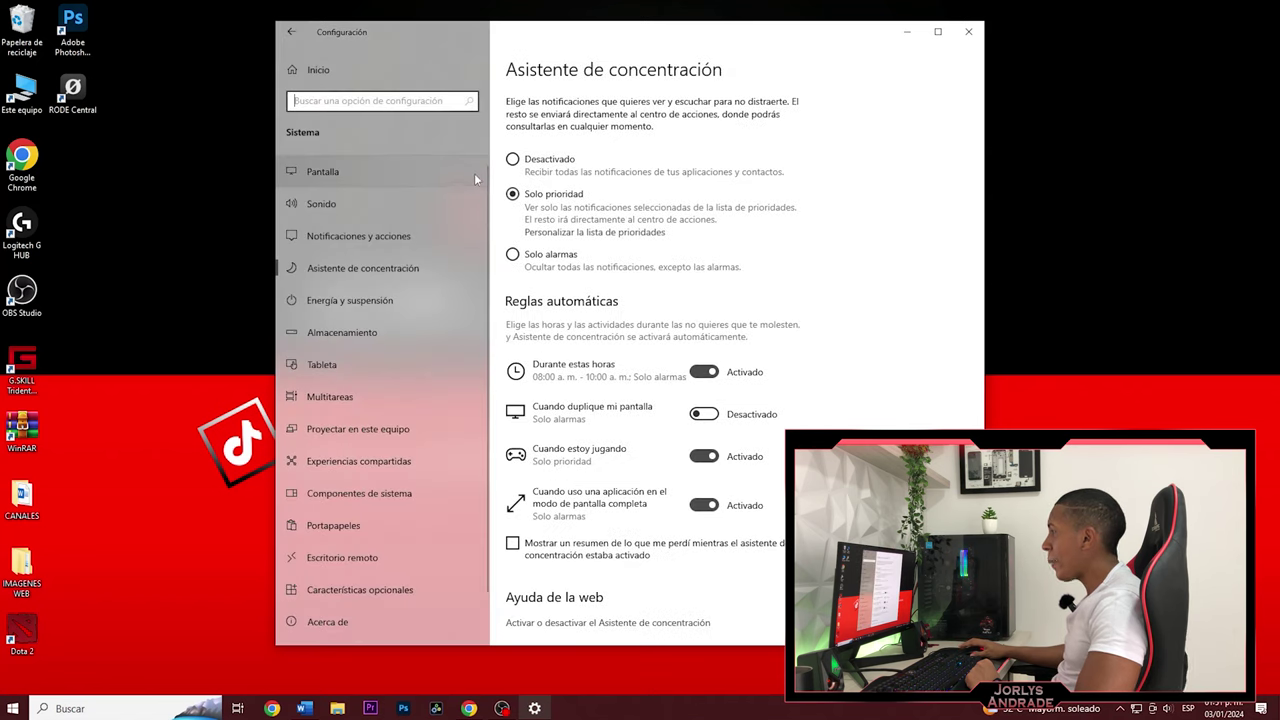
# Reopen the Durante estas horas rule and check its Nivel de concentración options, keeping Solo alarmas
pyautogui.click(573, 373)
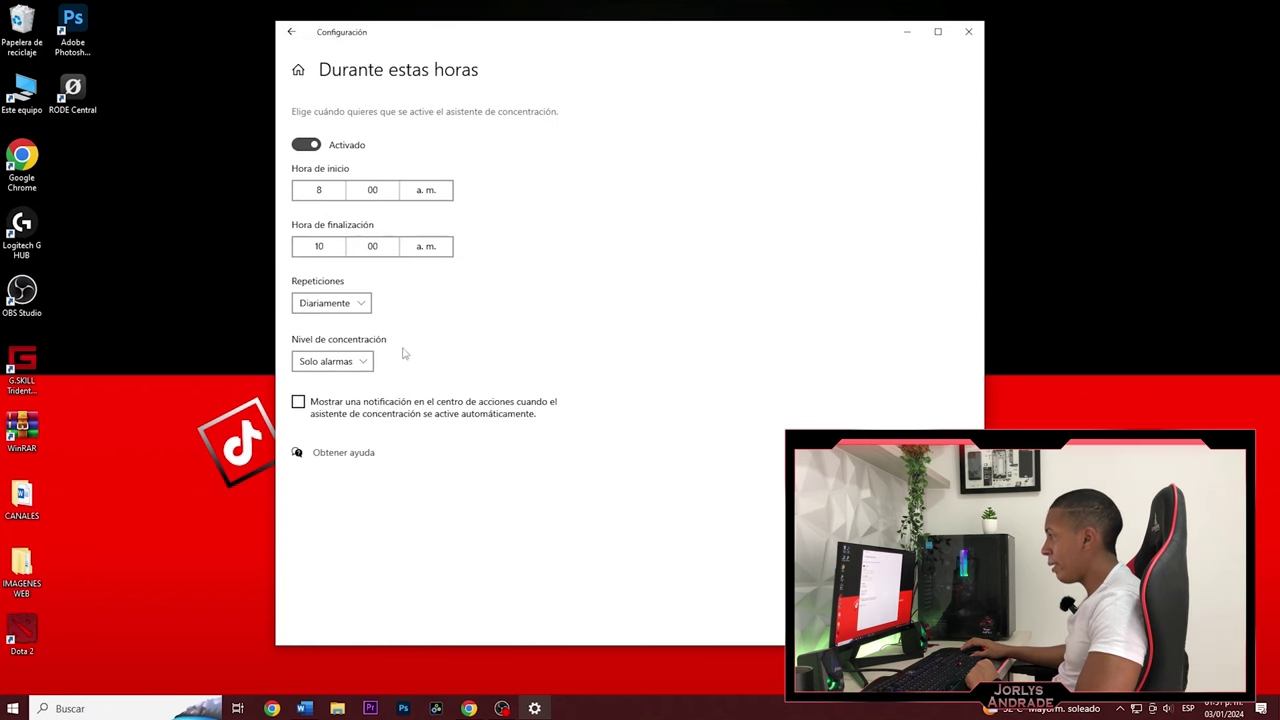
pyautogui.click(368, 364)
pyautogui.click(350, 362)
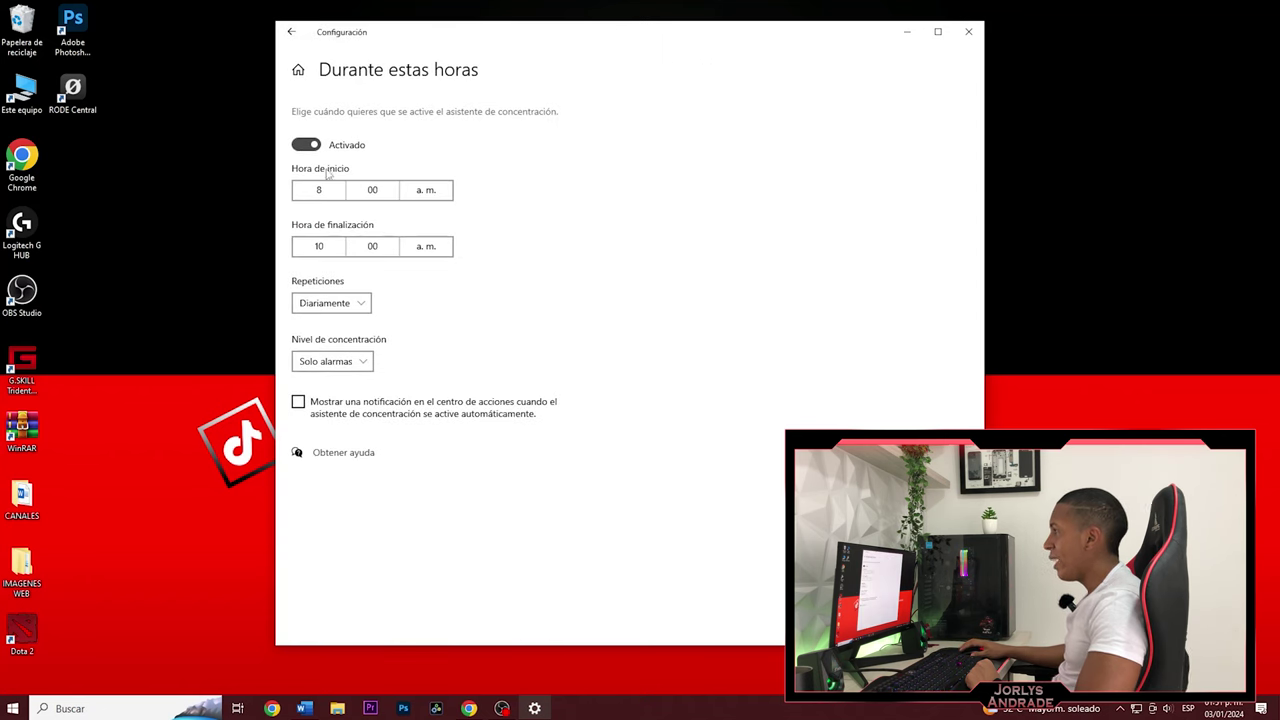
# Return to the Asistente de concentración page and enable the summary of what was missed while the assistant was active
pyautogui.click(292, 33)
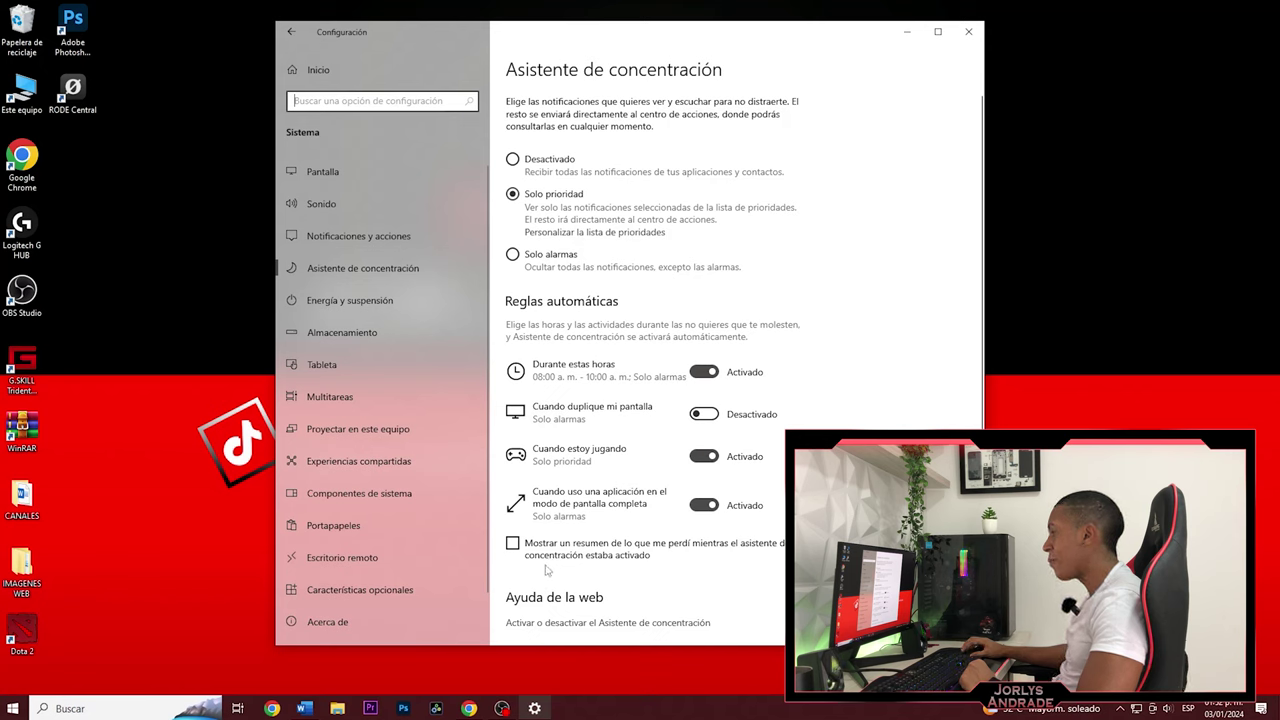
pyautogui.click(513, 545)
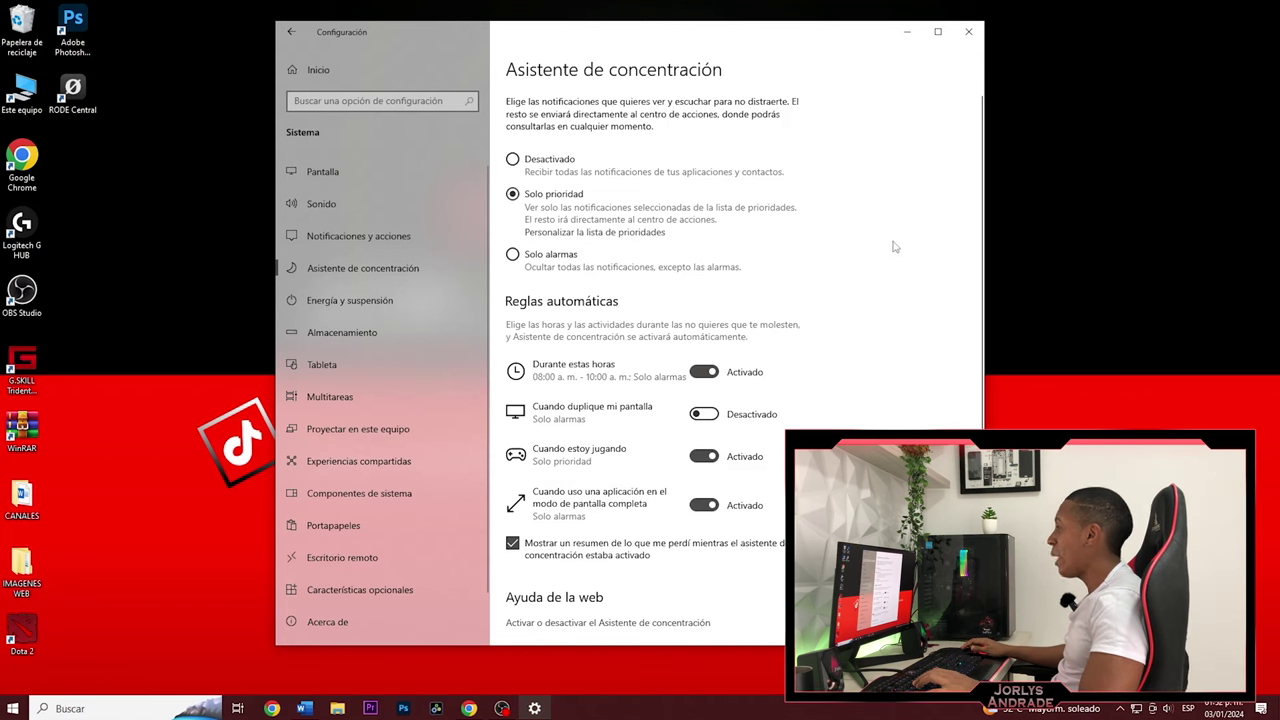
# Open the Solo prioridad priority list, examine its settings and the applications available to add, and return to the Asistente de concentración page without adding any
pyautogui.click(608, 234)
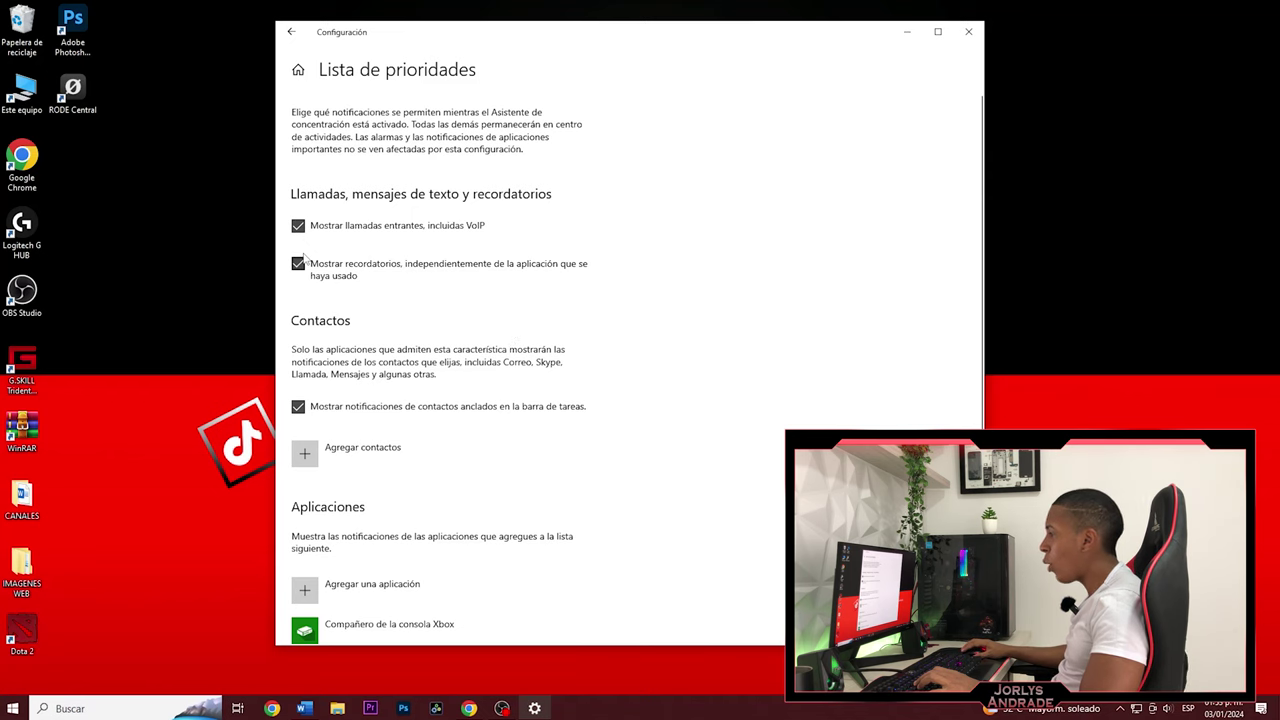
pyautogui.scroll(-3, 840, 343)
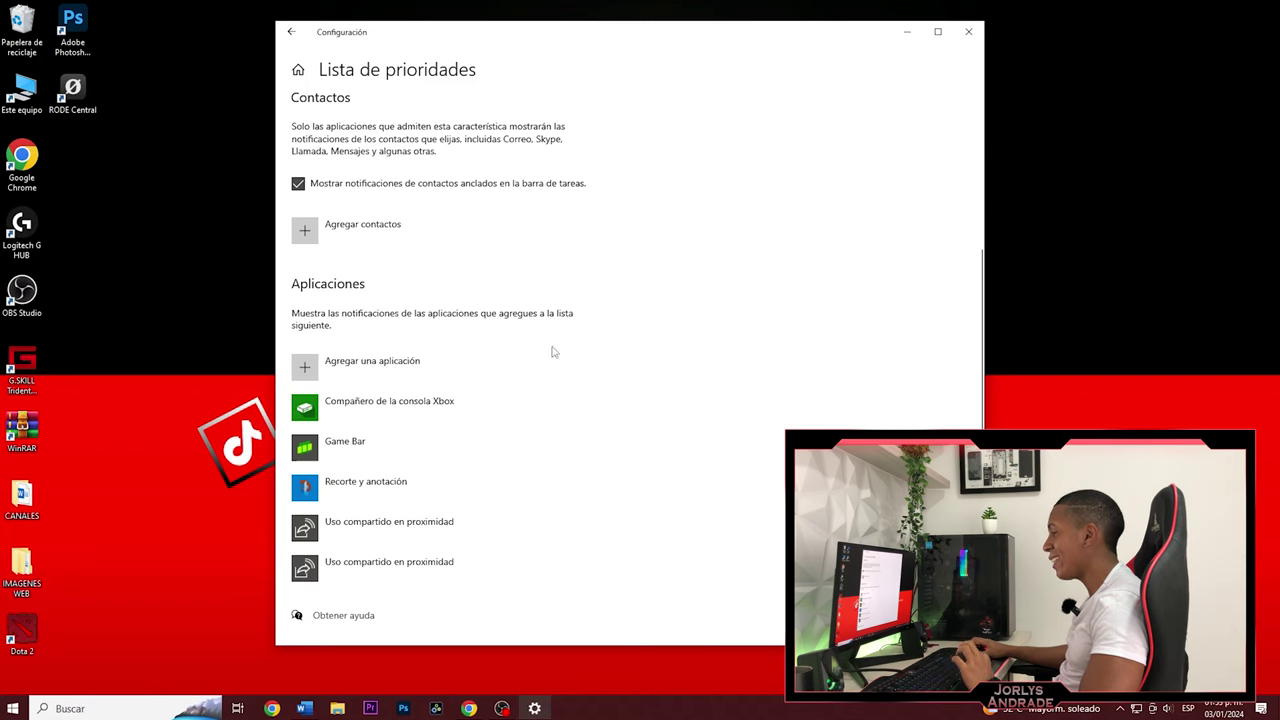
pyautogui.click(410, 364)
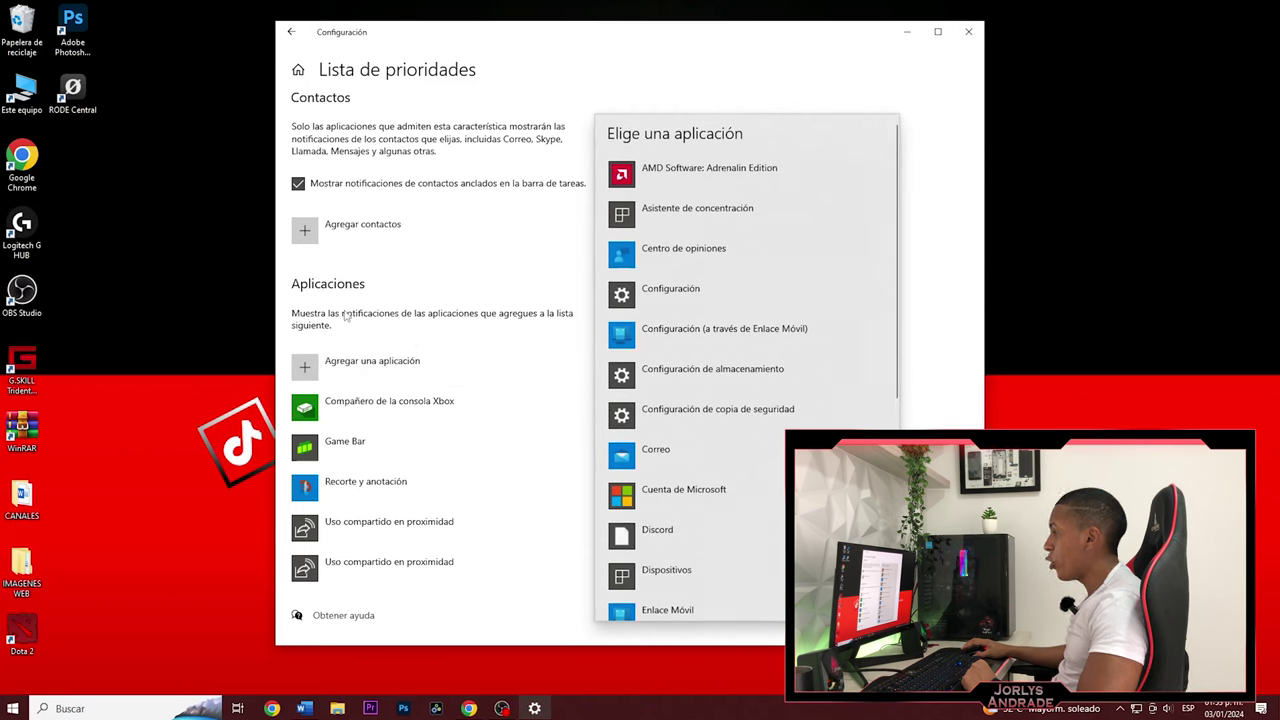
pyautogui.scroll(-4, 780, 360)
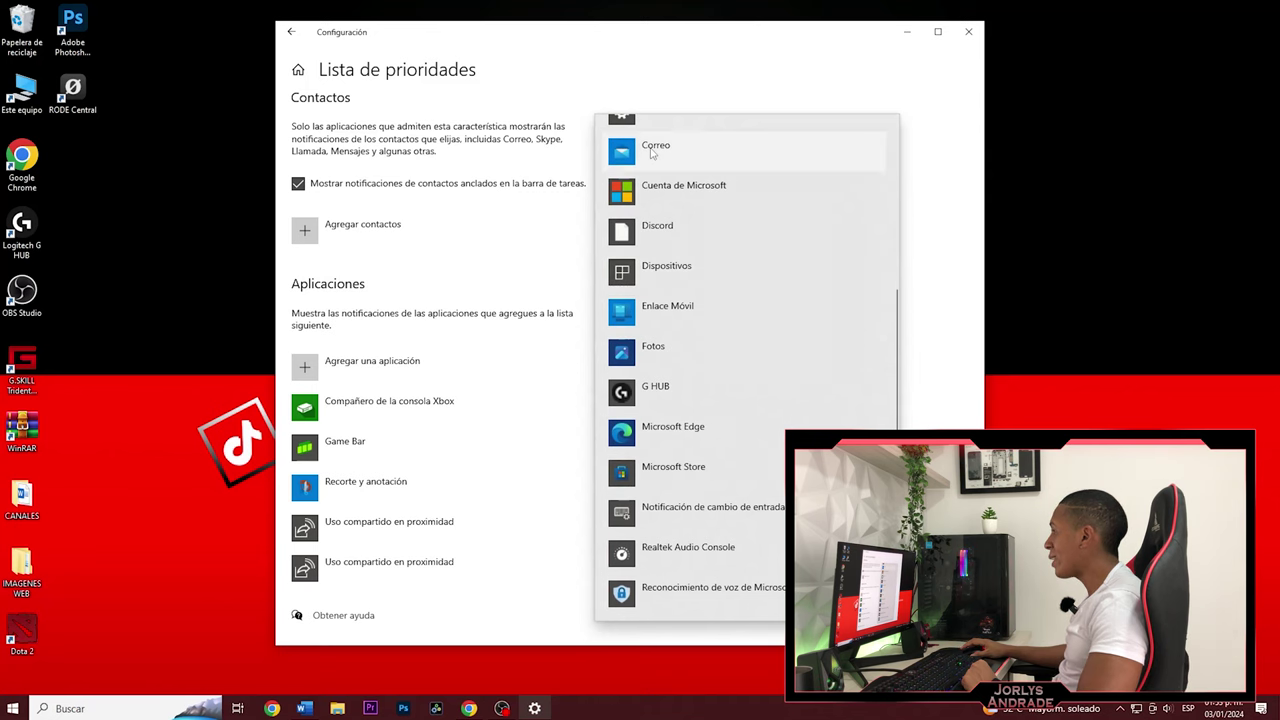
pyautogui.scroll(-1, 720, 300)
pyautogui.scroll(1, 790, 280)
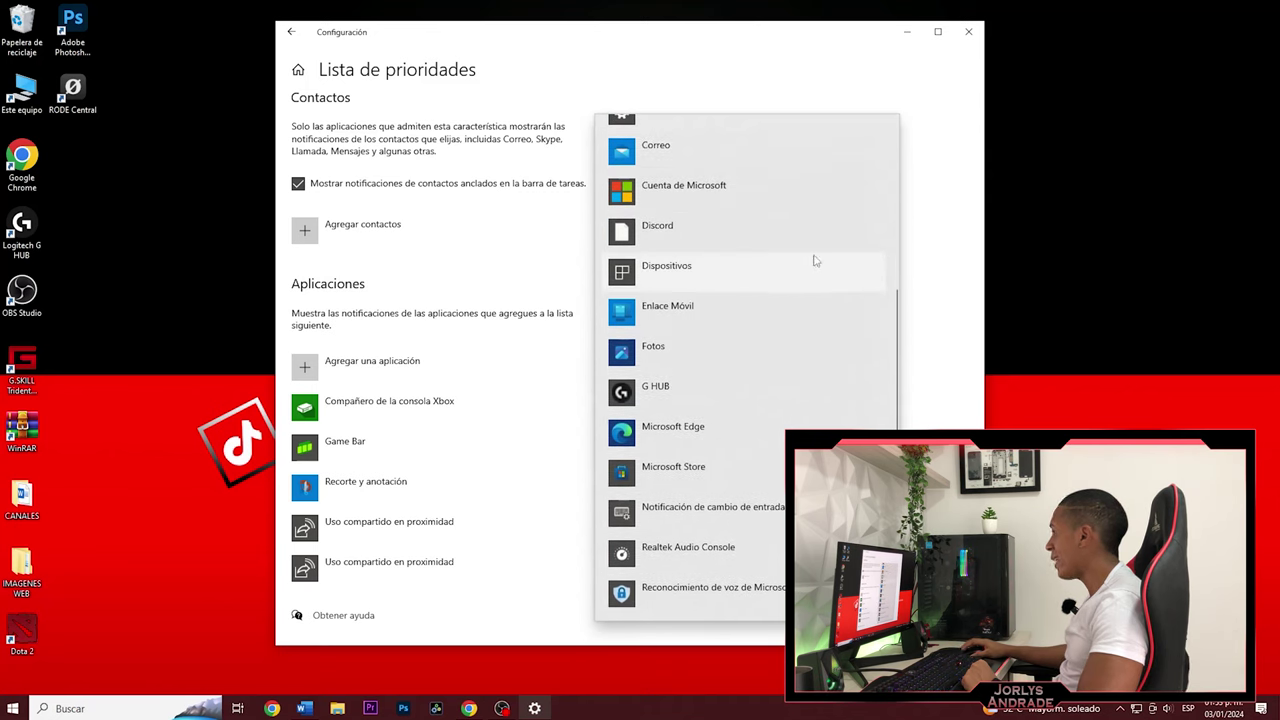
pyautogui.click(938, 271)
pyautogui.hotkey('alt', 'Left')
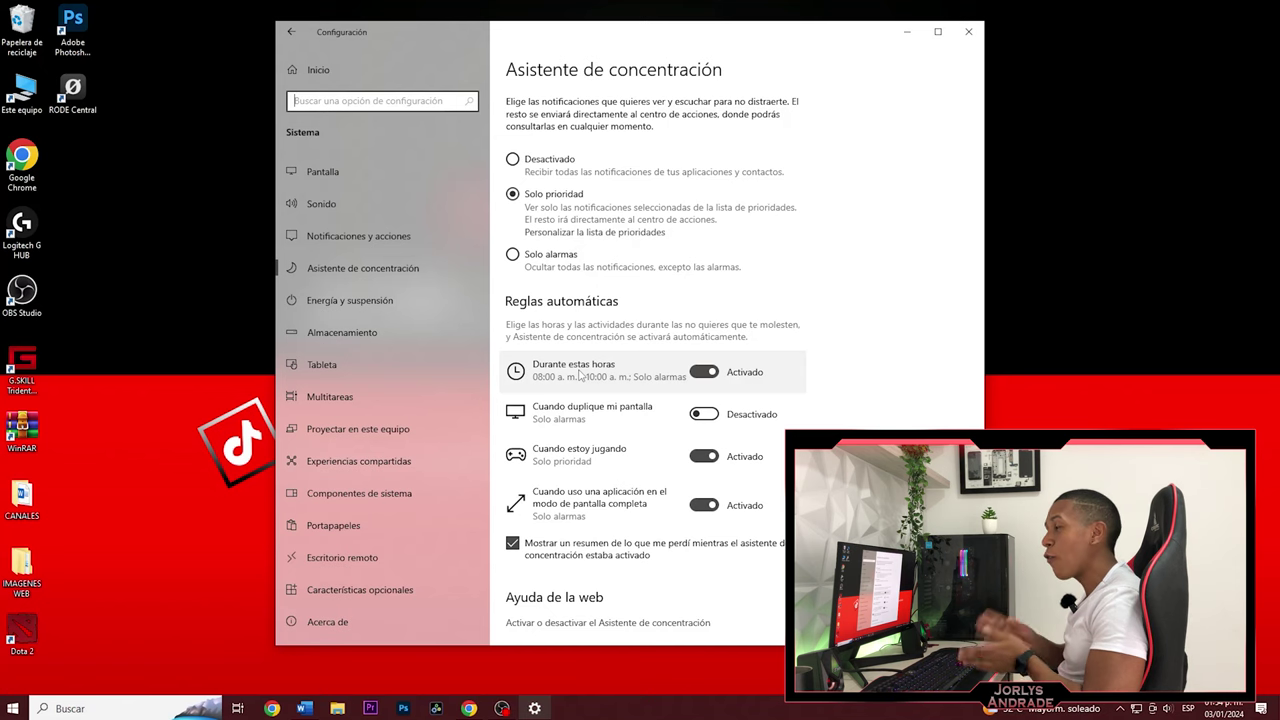